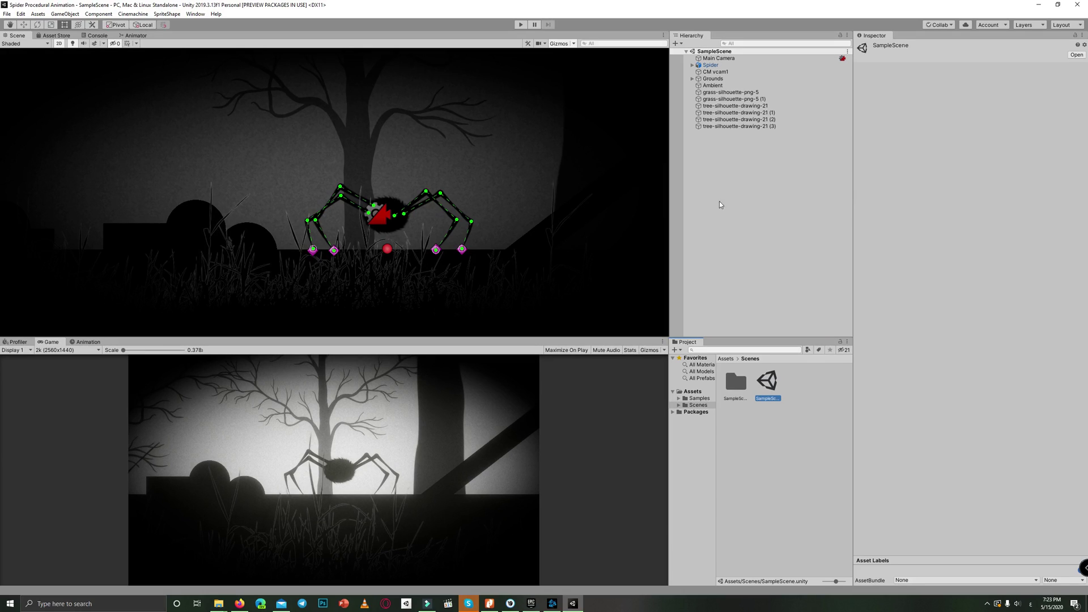
Select all the grass and tree silhouette objects and set them inactive.
left_click(731, 92)
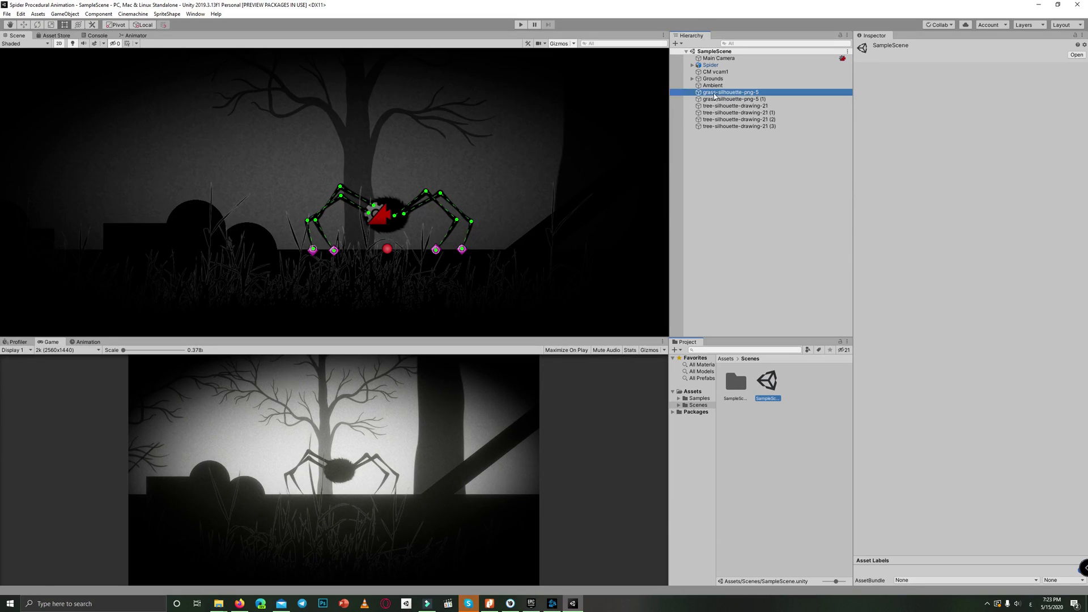
left_click(755, 126, "shift")
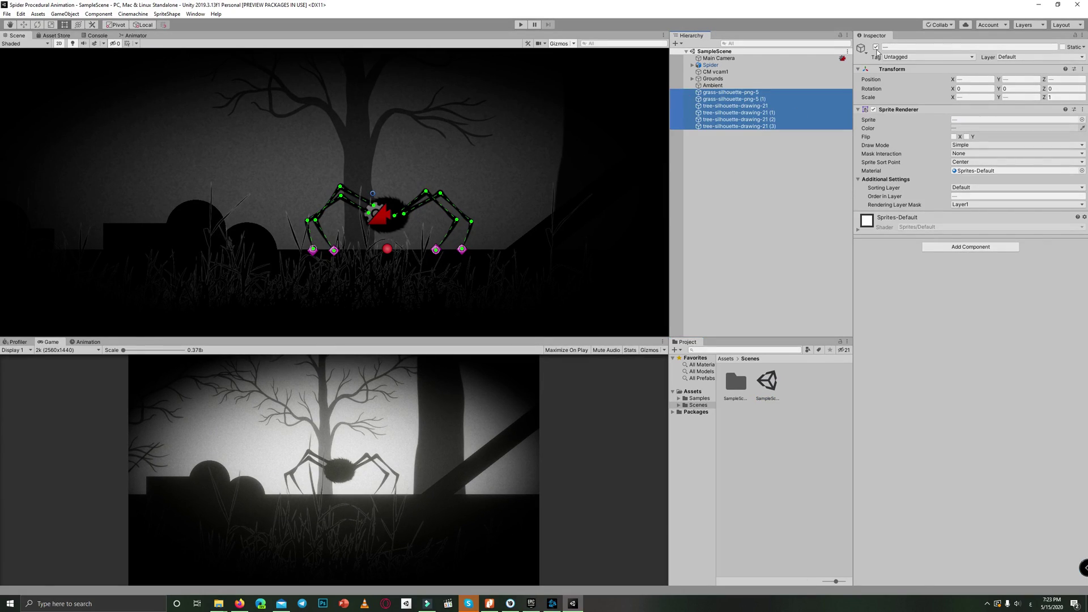
left_click(876, 47)
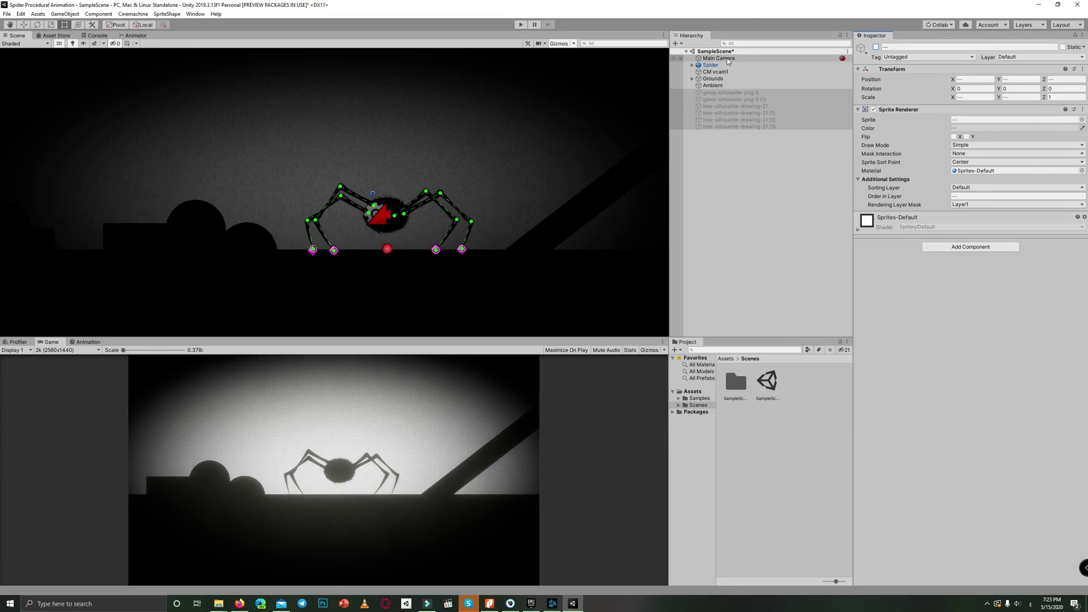
On Main Camera, untick Post Processing and disable the Volume component.
left_click(728, 58)
left_click(881, 129)
left_click(866, 127)
left_click(859, 110)
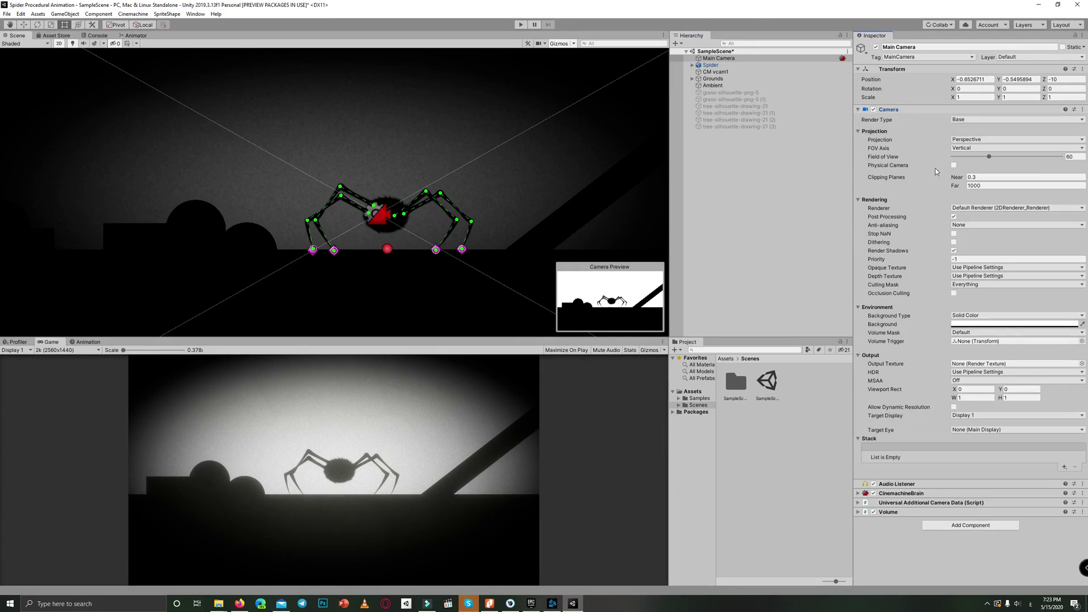
left_click(954, 217)
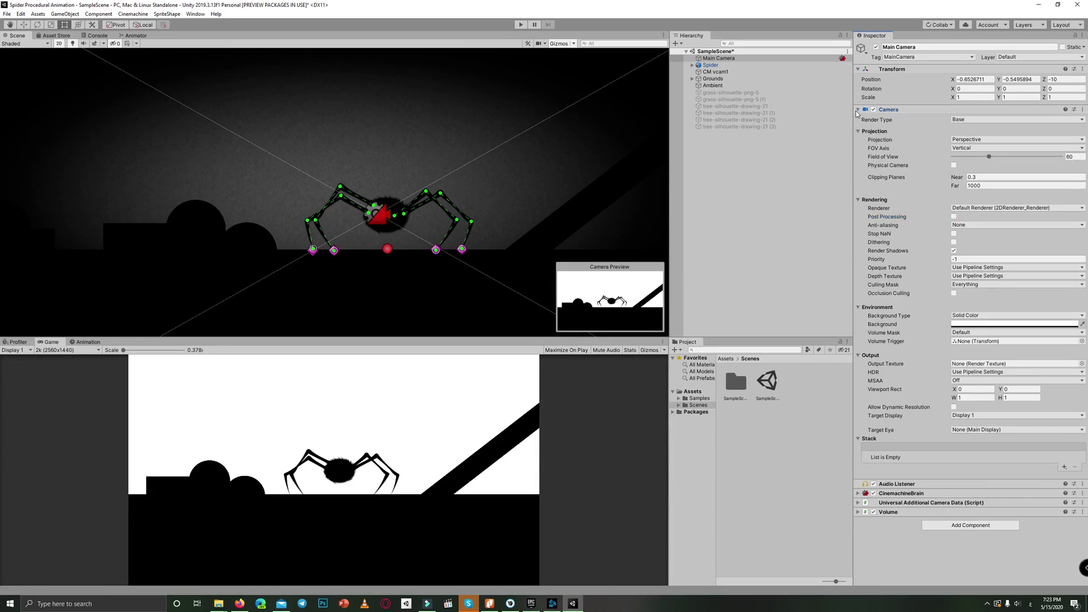
left_click(859, 109)
left_click(873, 146)
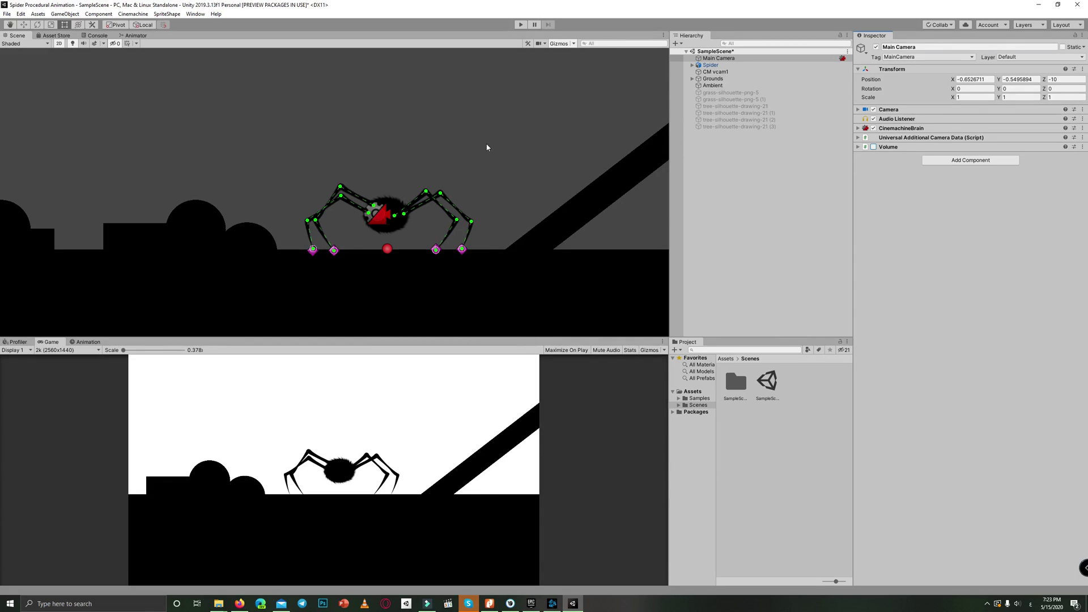
Select the Spider object, then open Spider.psb from the Assets folder in Photoshop.
left_click(720, 64)
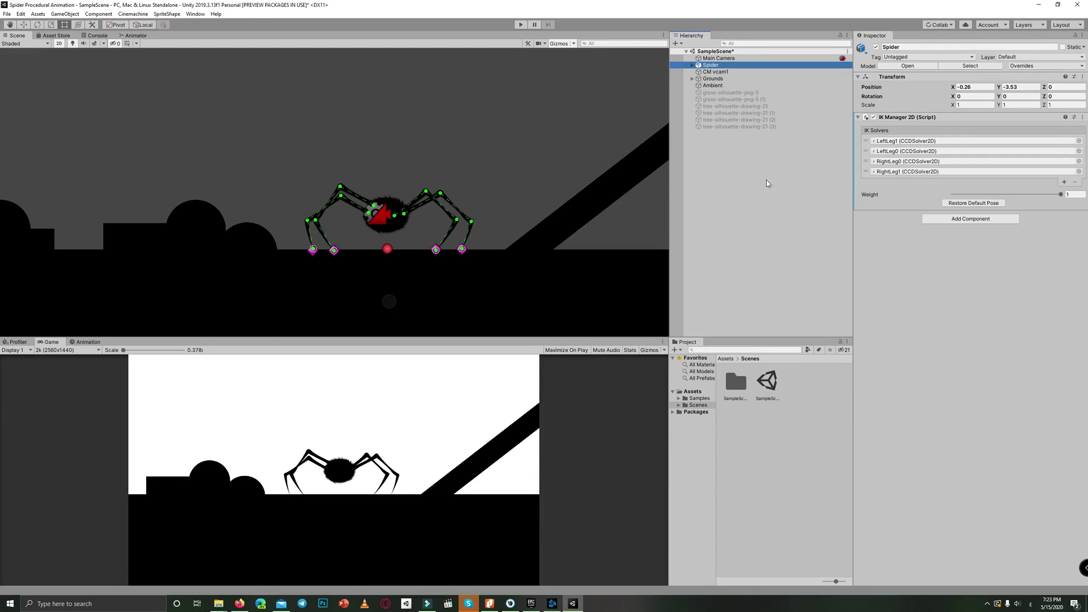
left_click(696, 393)
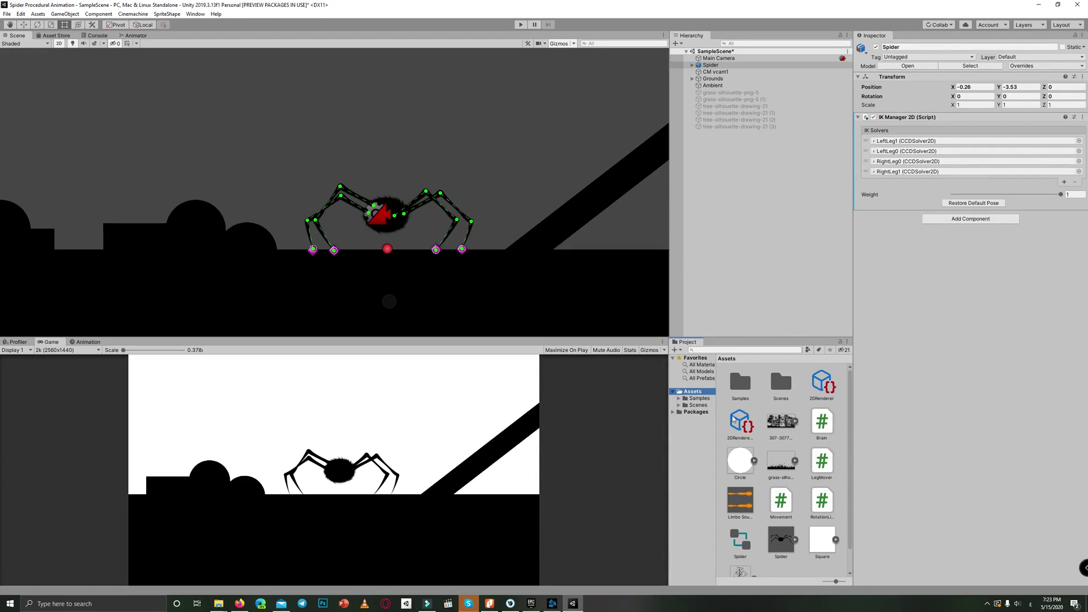
scroll(804, 442, "down", 1)
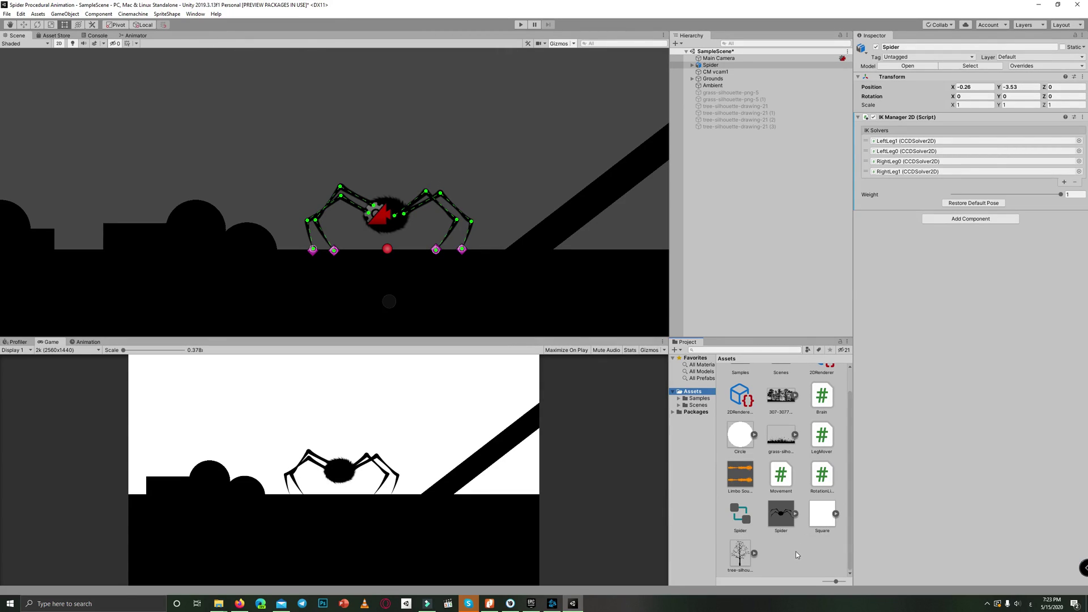
double_click(780, 515)
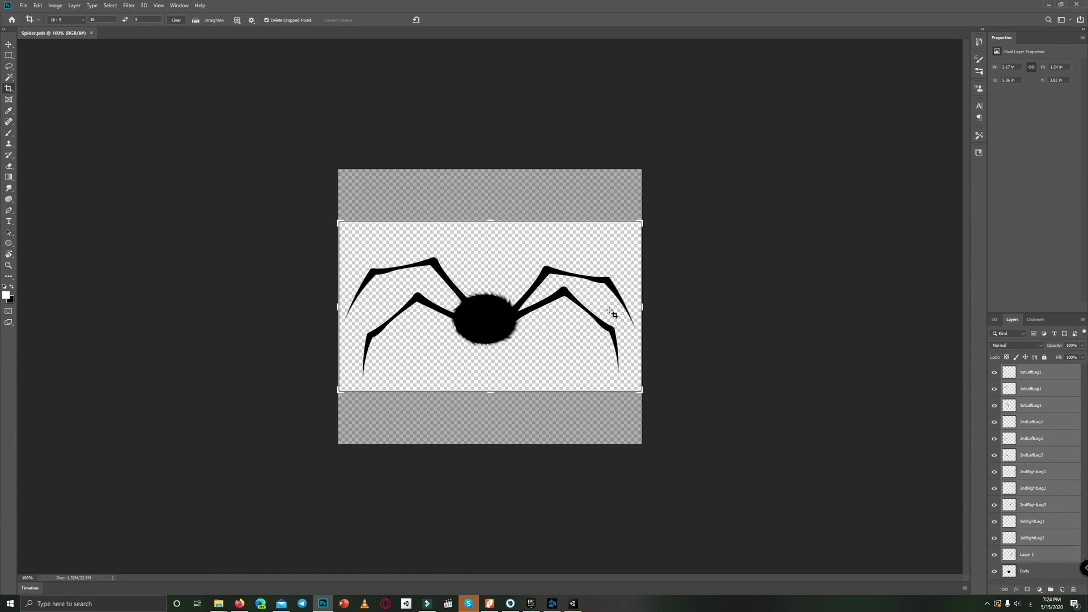
Hide and reshow the 1stLeftLeg1 and second leg layers, then cancel the pending crop.
left_click(994, 372)
left_click(995, 389)
left_click(994, 372)
left_click(994, 388)
left_click(8, 212)
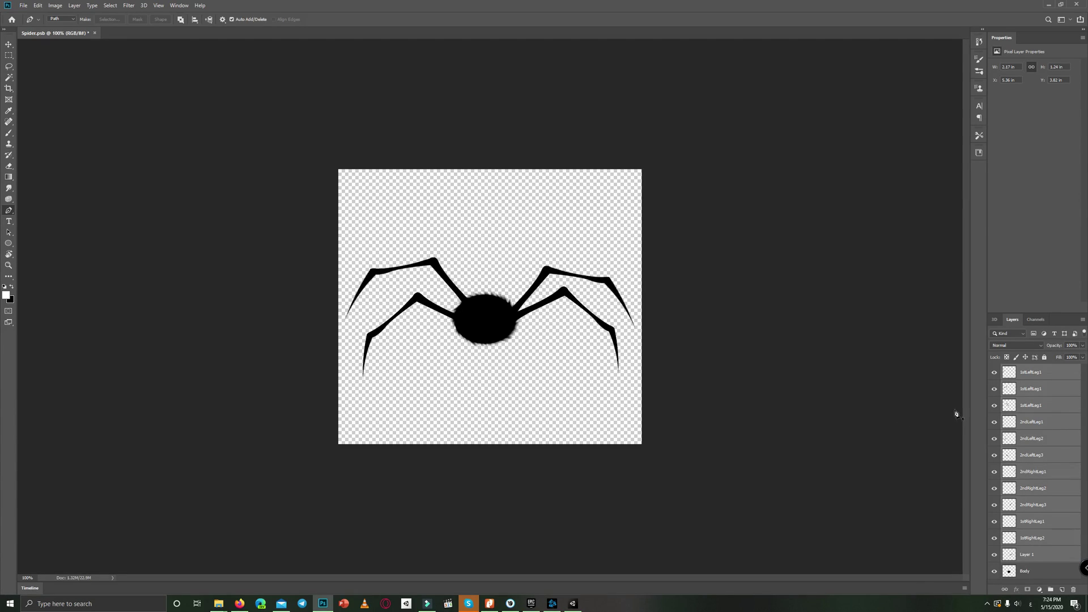
Back in Unity, open the Sprite Editor for Spider.psb and expand its editor-mode list.
left_click(574, 604)
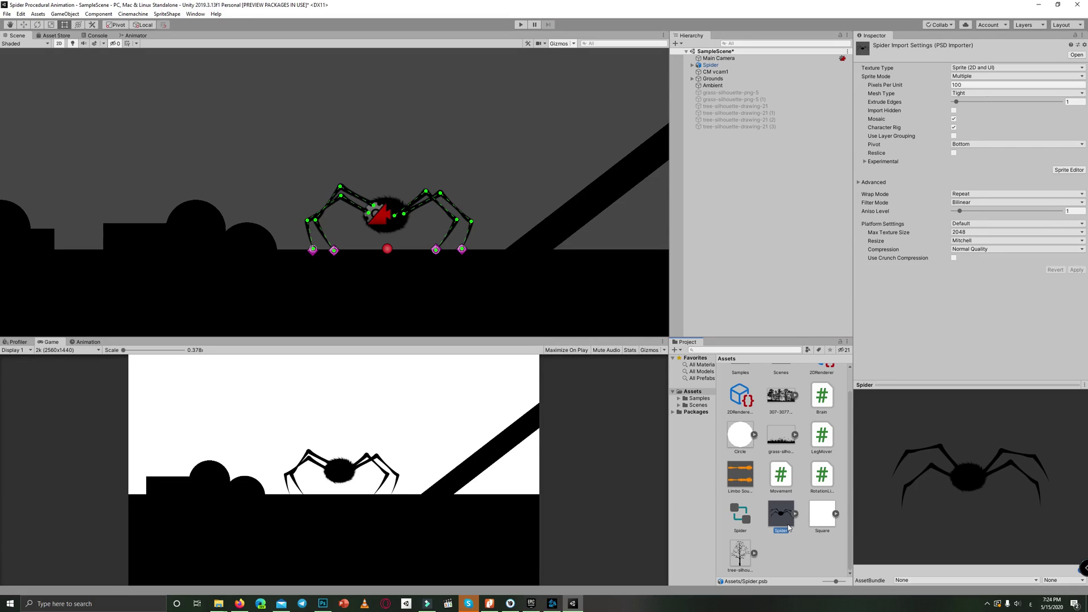
left_click(1067, 171)
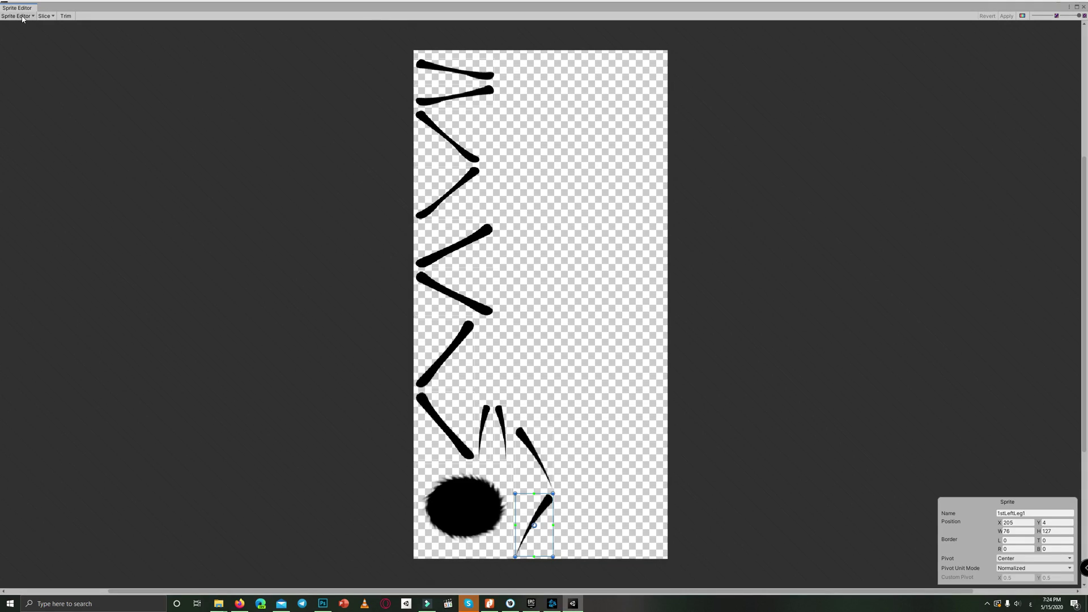
left_click(17, 16)
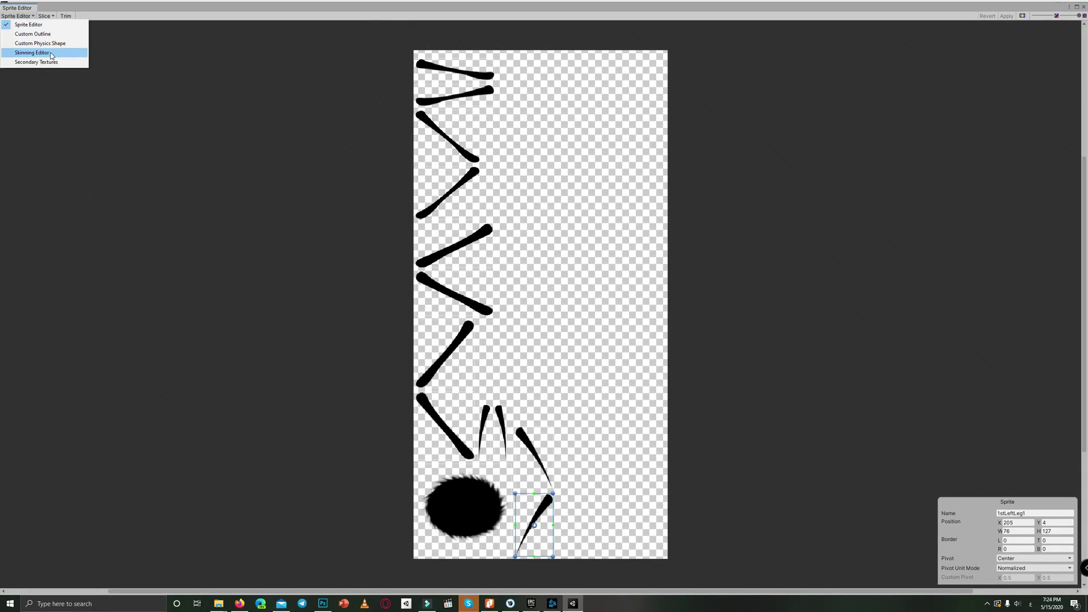
Switch to the Skinning Editor and rotate the right-leg bones into a rough new pose.
left_click(33, 52)
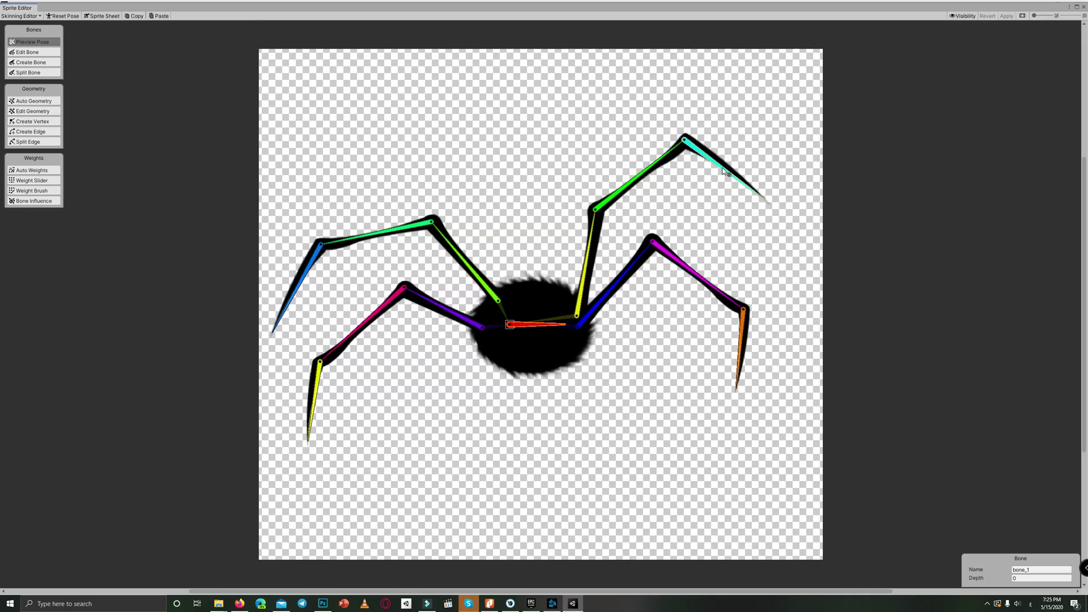
left_click_drag(730, 174, 736, 176)
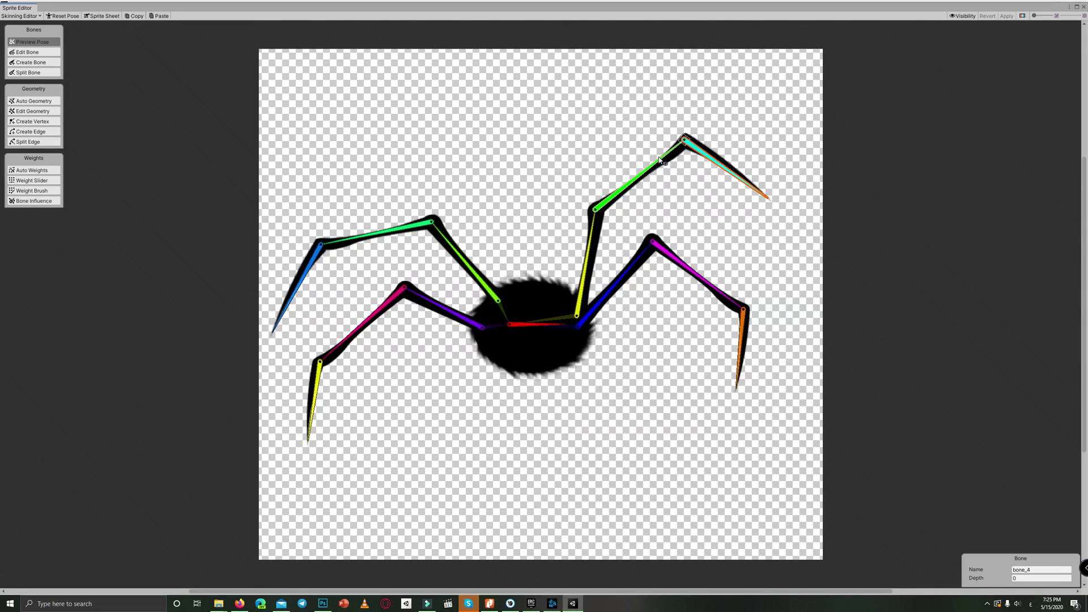
left_click_drag(661, 159, 665, 171)
left_click_drag(592, 243, 592, 241)
left_click_drag(743, 362, 752, 368)
left_click_drag(721, 299, 720, 304)
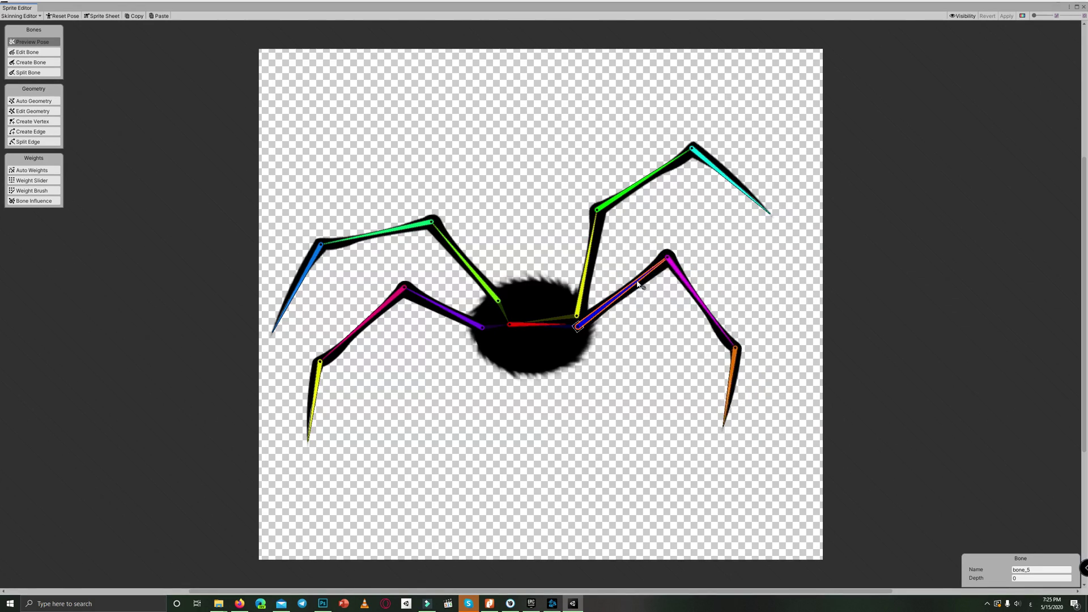
left_click_drag(639, 283, 651, 315)
left_click_drag(682, 448, 709, 449)
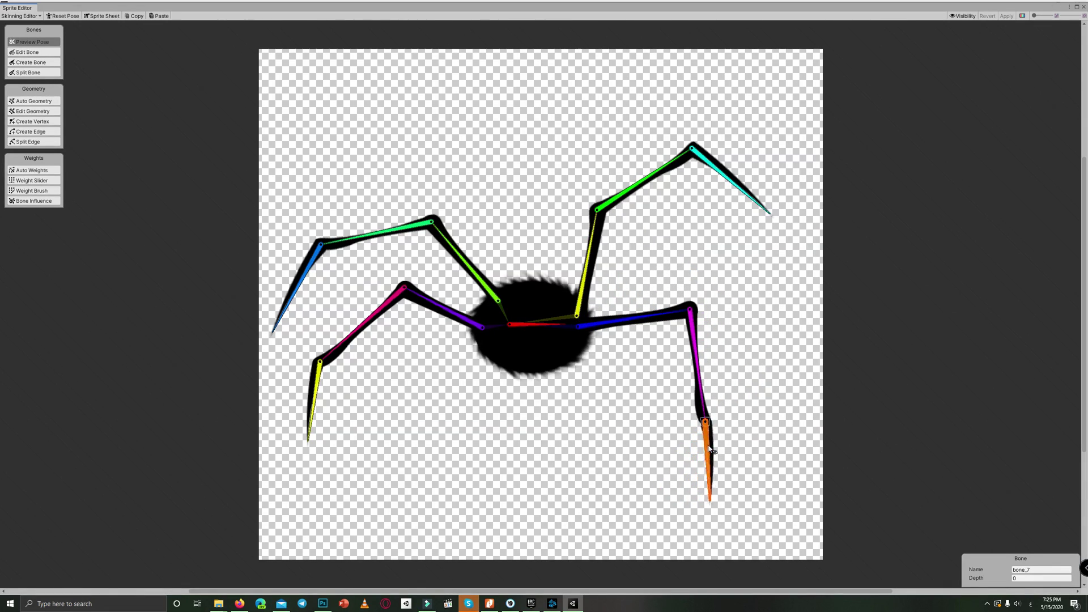
Refine bone_6, bone_5, bone_3 and bone_4 so the right legs point down-right.
left_click(702, 385)
left_click_drag(703, 385, 739, 375)
left_click(648, 316)
left_click_drag(647, 316, 647, 327)
left_click_drag(616, 197, 618, 226)
left_click_drag(586, 266, 608, 264)
left_click_drag(713, 299, 755, 289)
left_click_drag(701, 256, 703, 250)
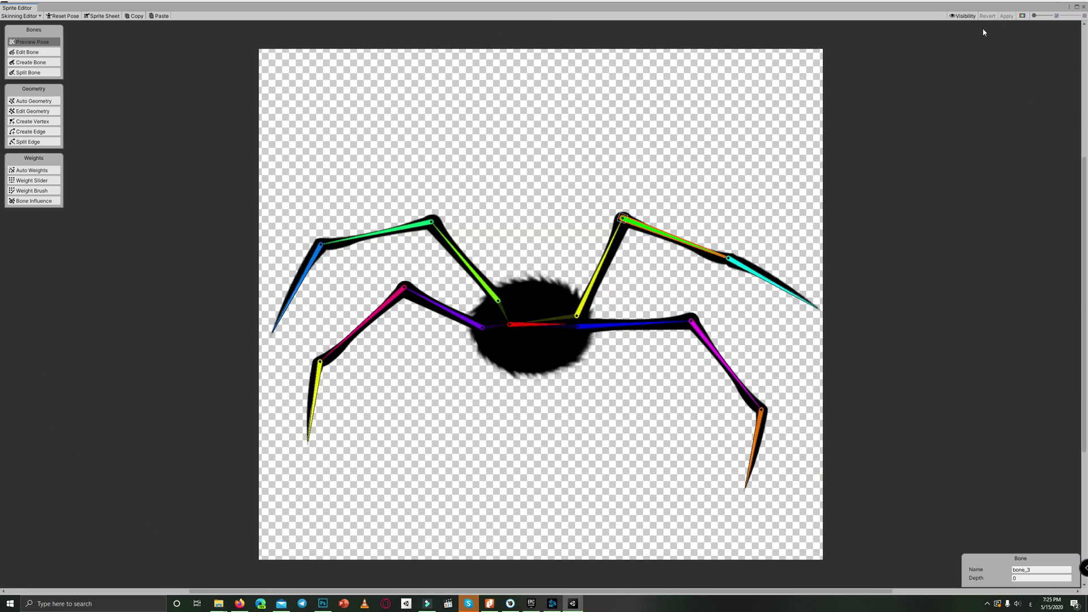
Close the Sprite Editor, confirm 2D IK 2.0.1 in Package Manager, and expand Spider.
left_click(1083, 7)
left_click(188, 14)
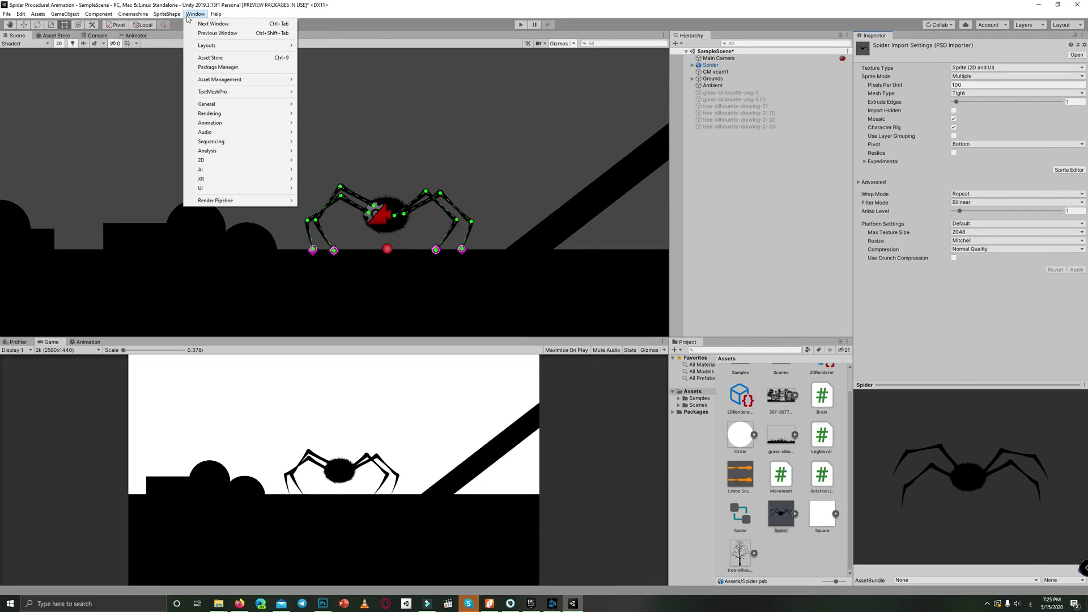
left_click(218, 67)
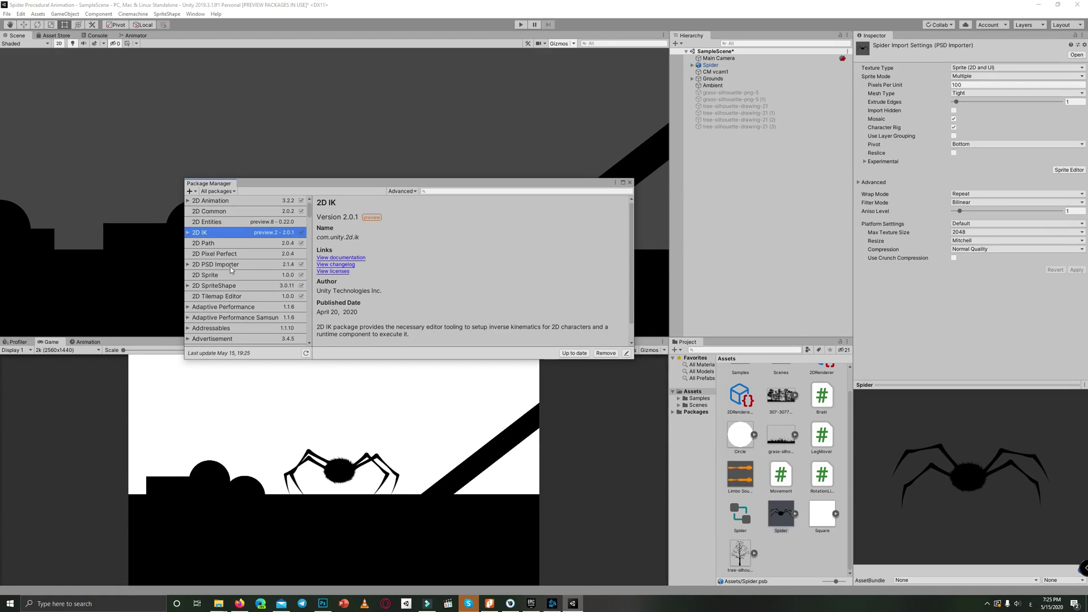
left_click(629, 182)
left_click(693, 65)
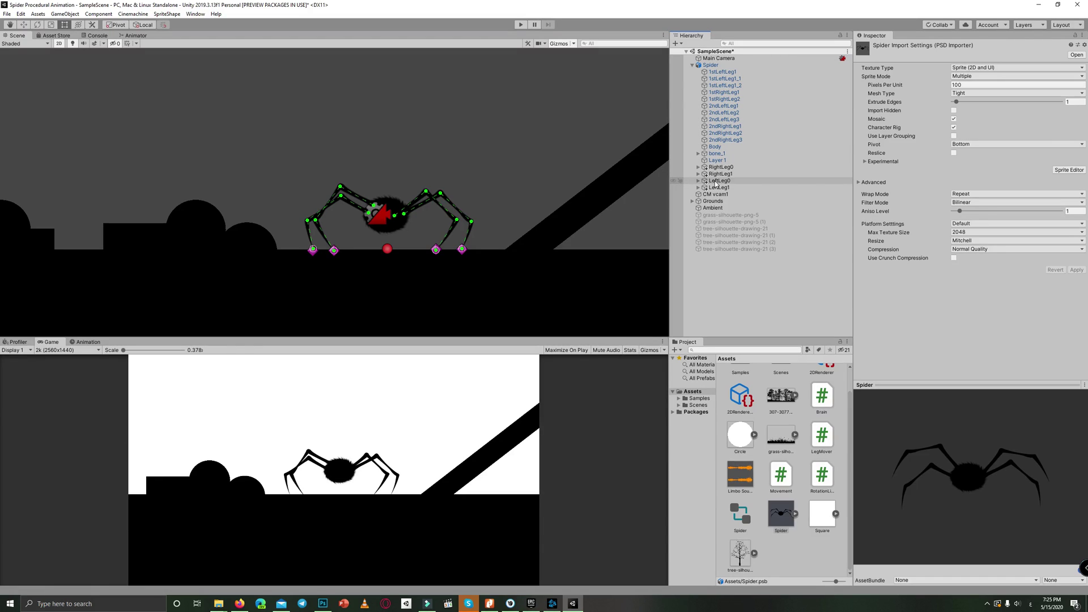
Expand Spider's bone_1 and drag the RightLeg0 IK target upward with the Move tool.
left_click(711, 65)
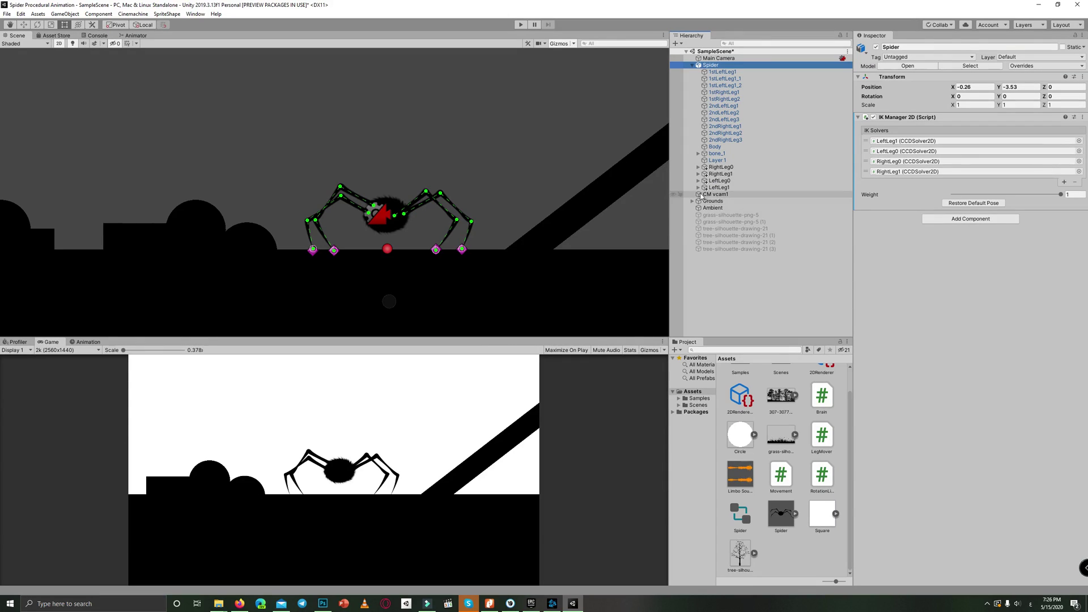
left_click(699, 154)
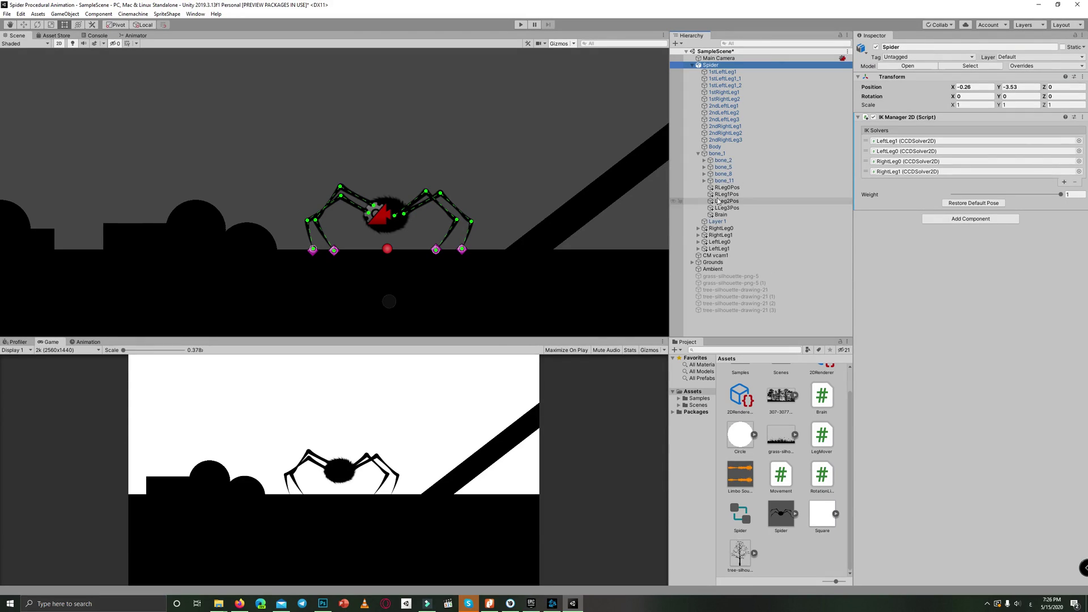
left_click(721, 228)
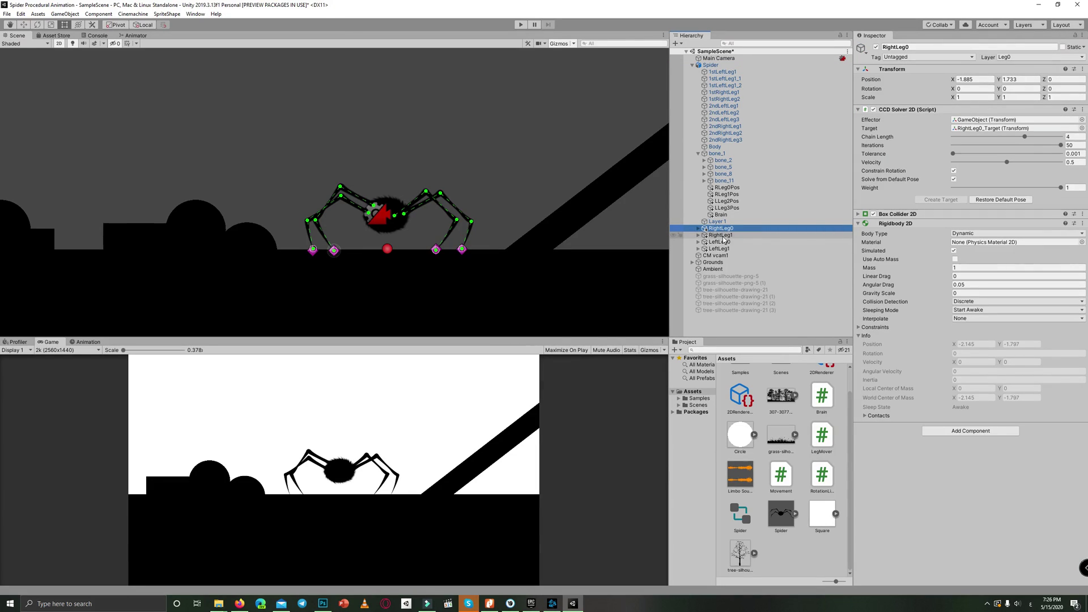
key("w")
mouse_move(342, 243)
left_mouse_down()
mouse_move(324, 238)
mouse_move(344, 235)
mouse_move(318, 215)
mouse_move(316, 227)
mouse_move(313, 218)
mouse_move(332, 235)
mouse_move(320, 210)
mouse_move(309, 221)
mouse_move(338, 248)
mouse_move(321, 215)
mouse_move(335, 244)
left_mouse_up()
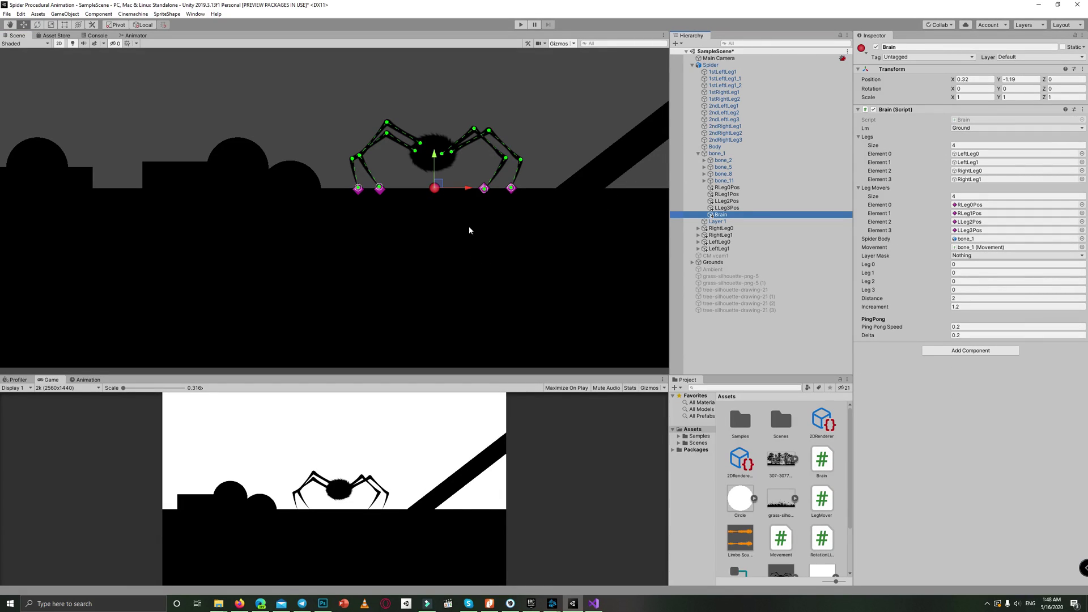
left_click(716, 153)
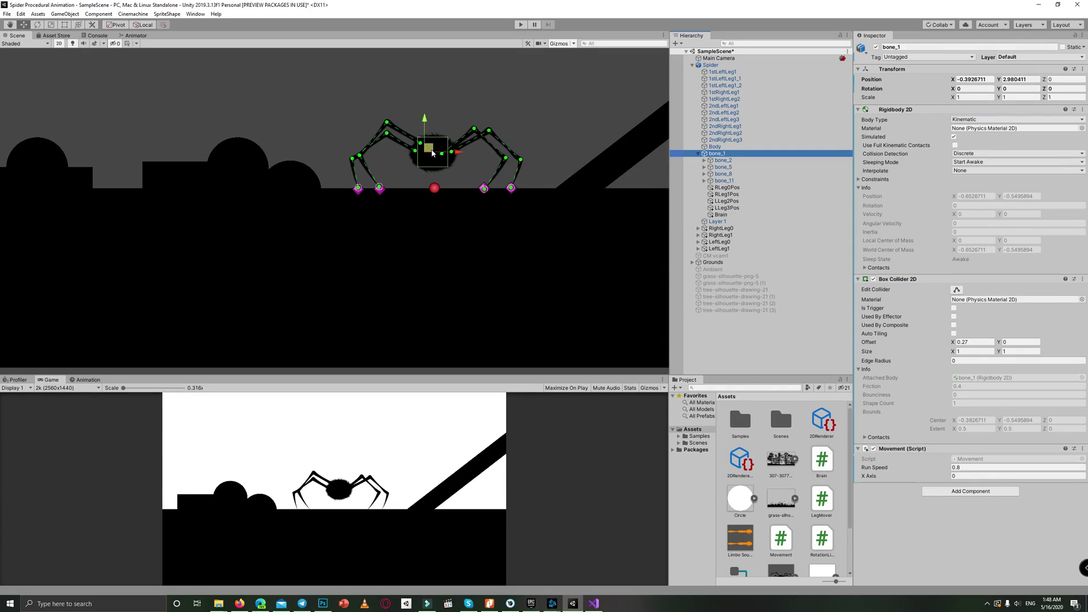
left_click(721, 214)
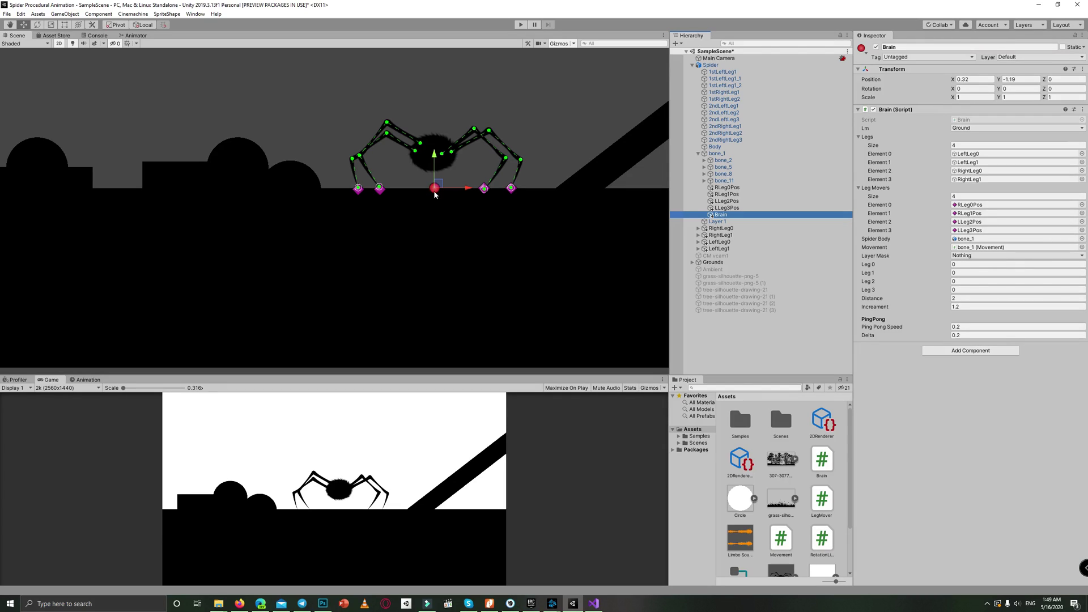
left_click(444, 164)
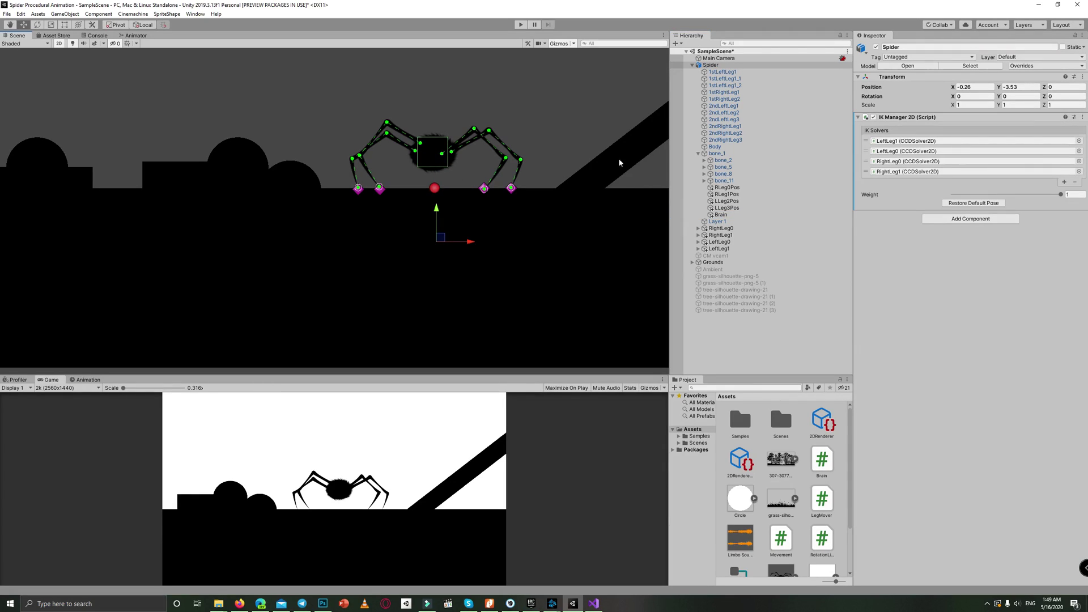
left_click(716, 153)
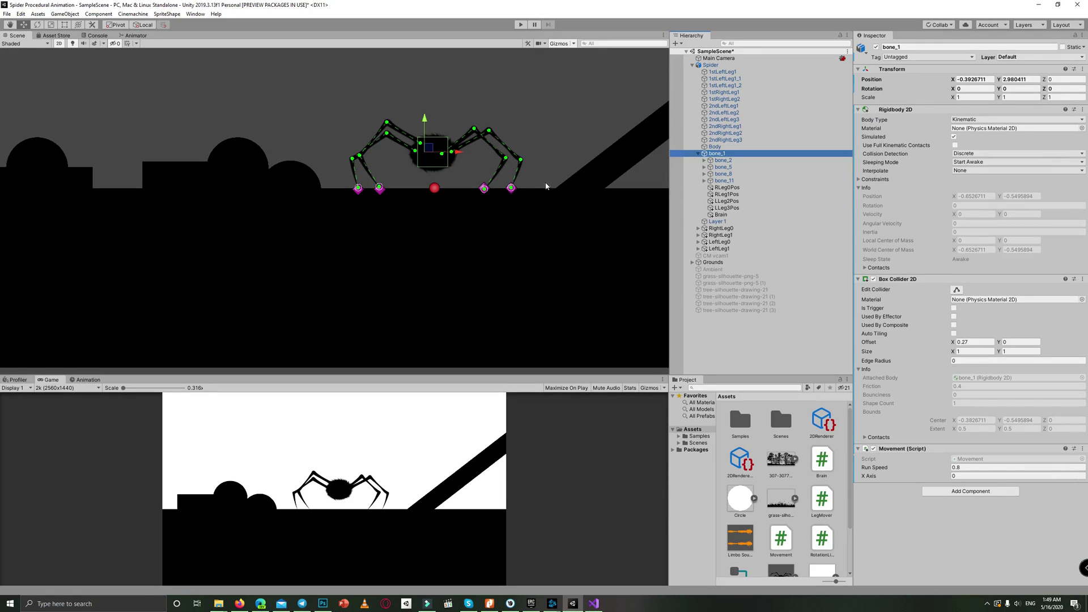
left_click(721, 214)
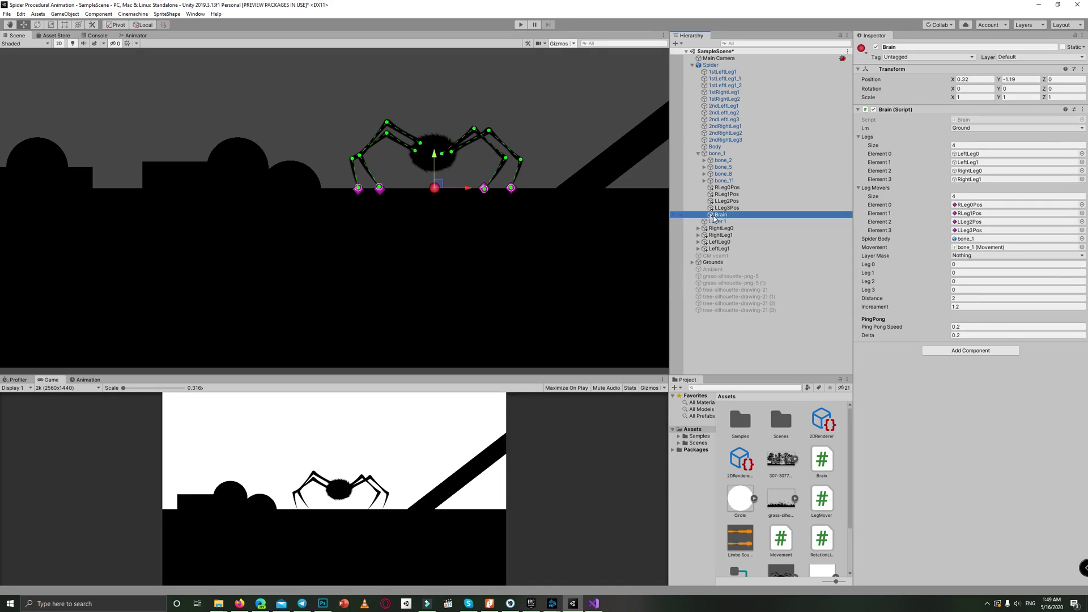
left_click(731, 187)
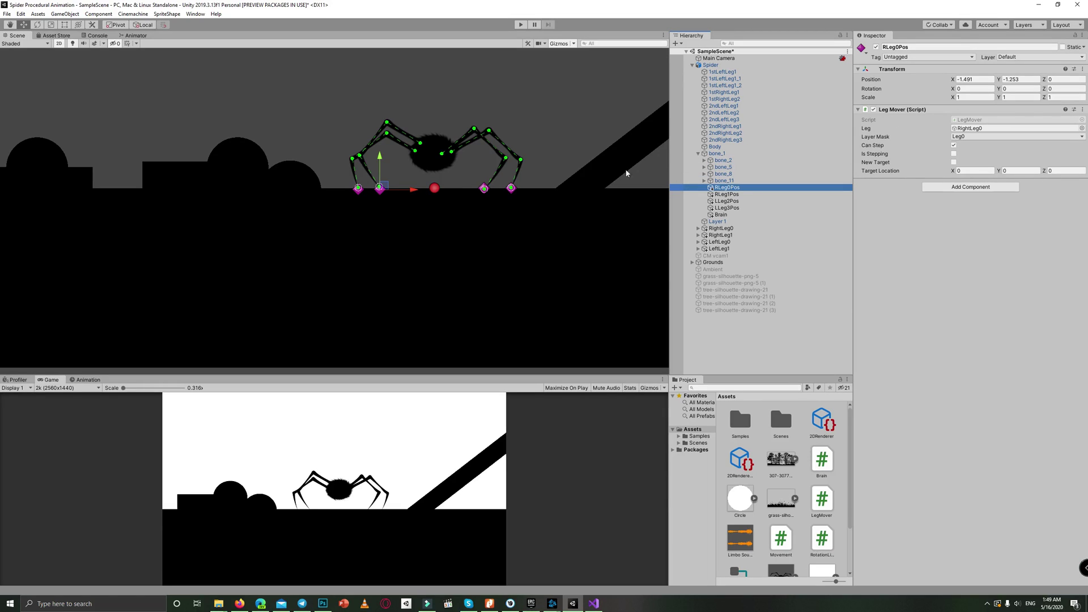
scroll(388, 206, "up", 5)
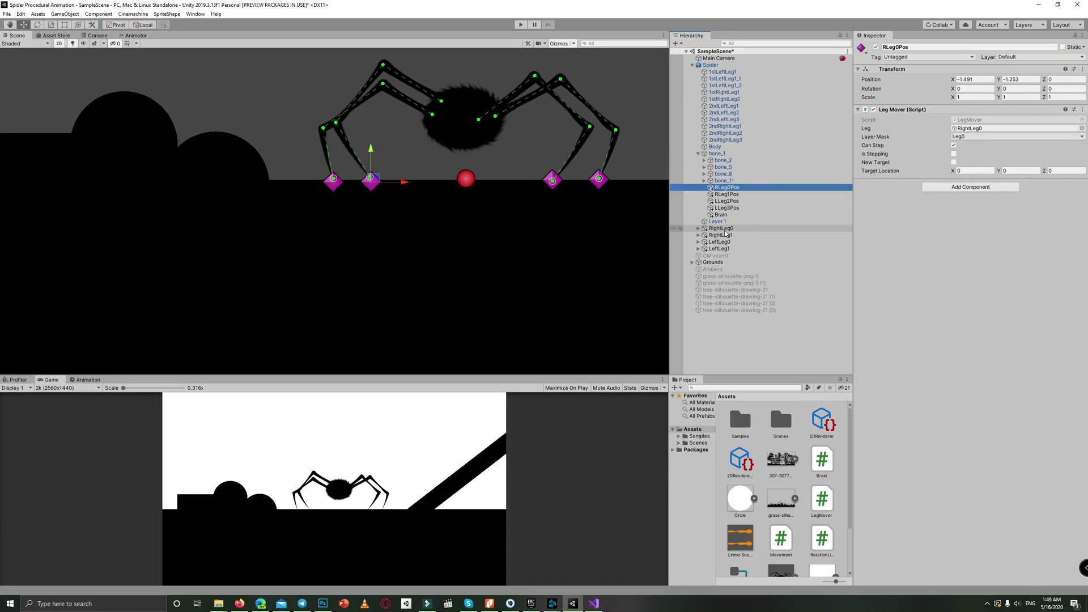
left_click(724, 229)
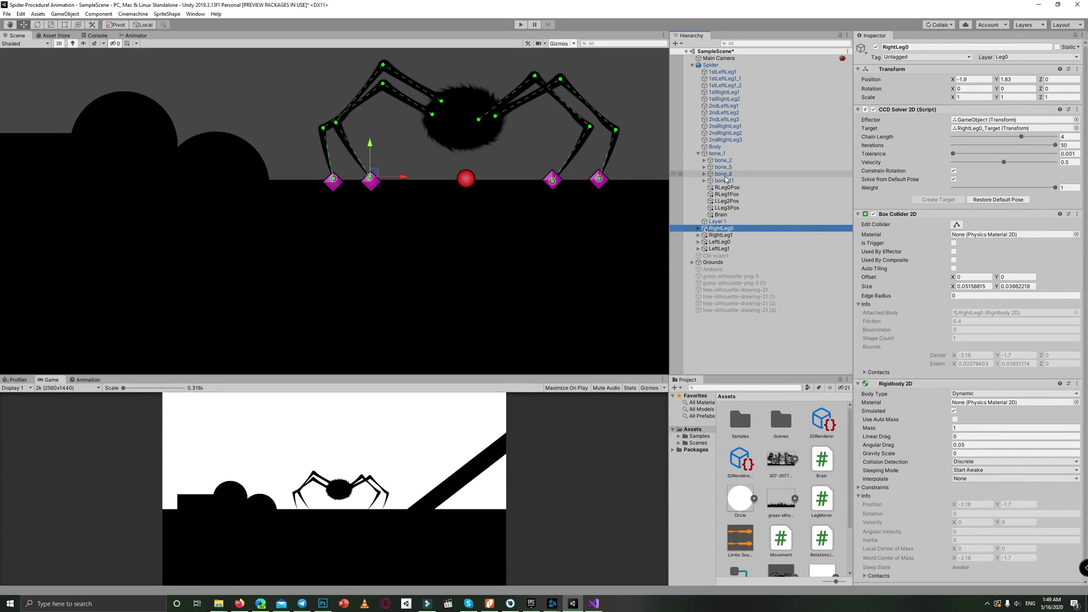
left_click(726, 216)
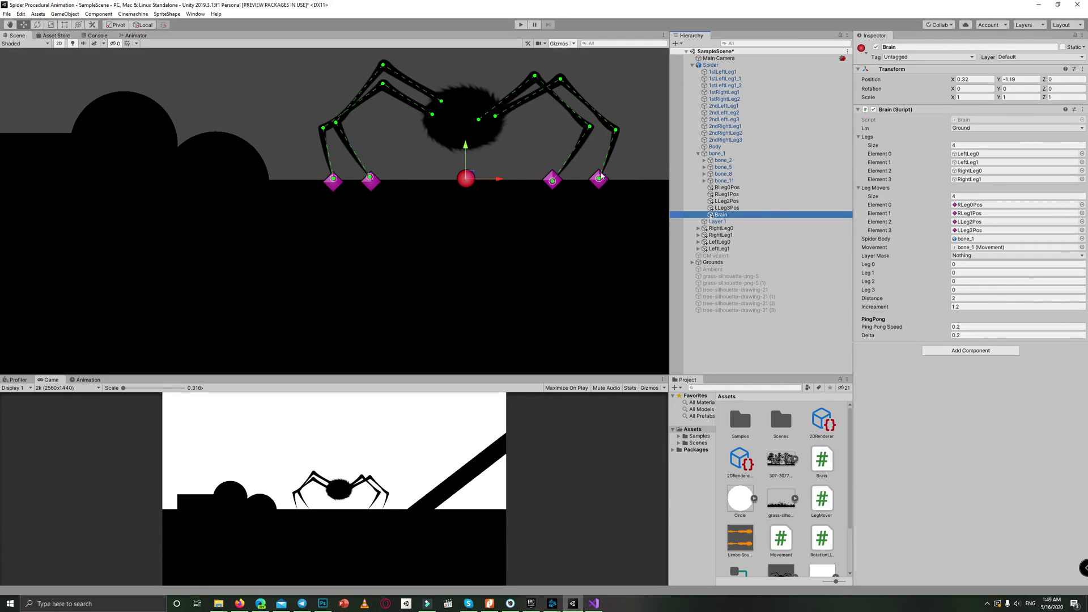
left_click(974, 154)
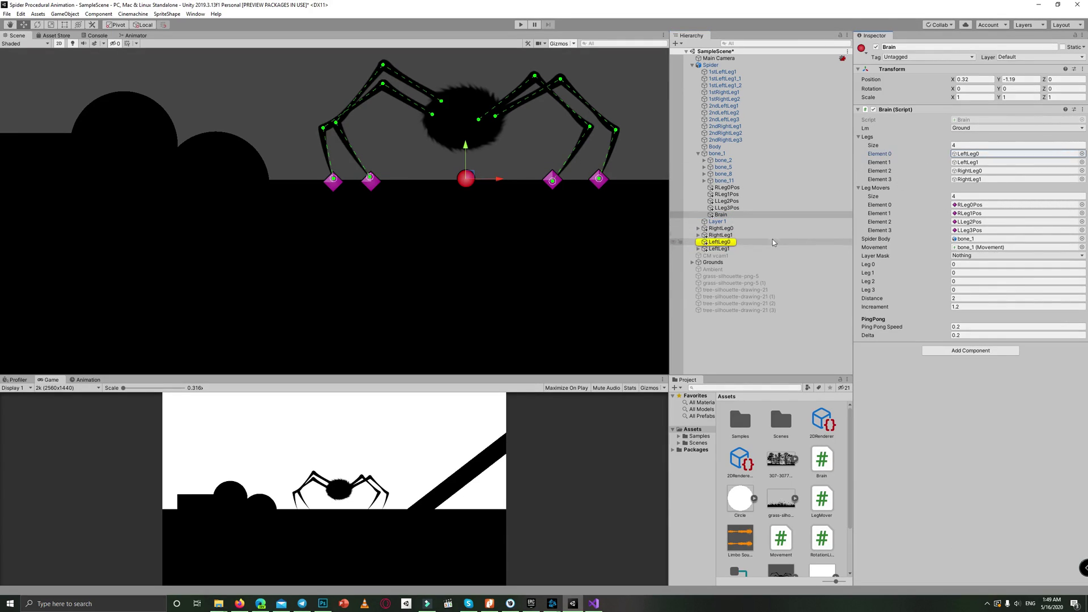
left_click(720, 242)
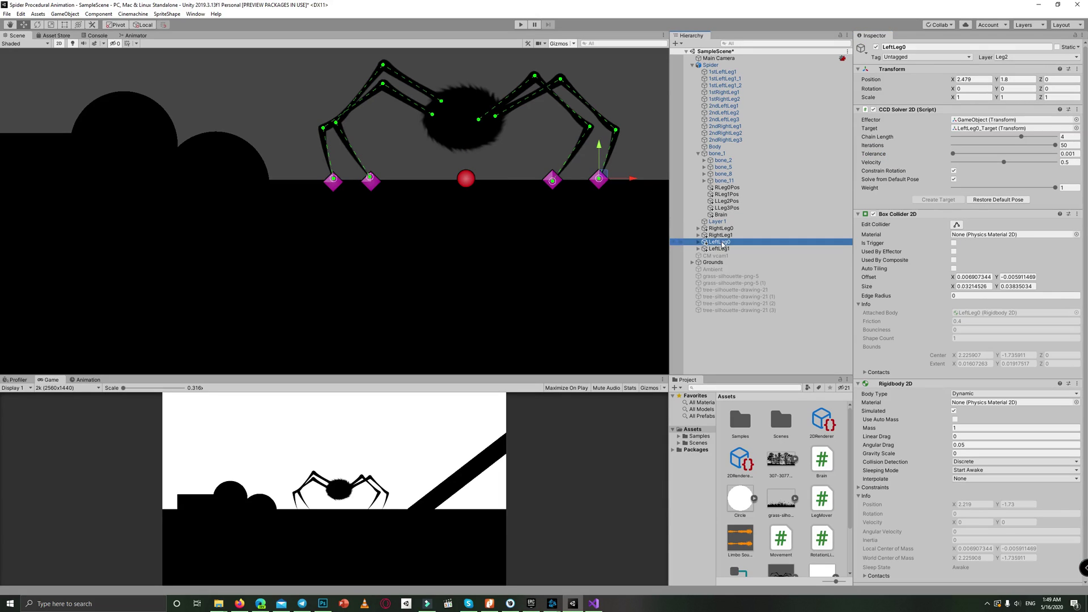
left_click(735, 189)
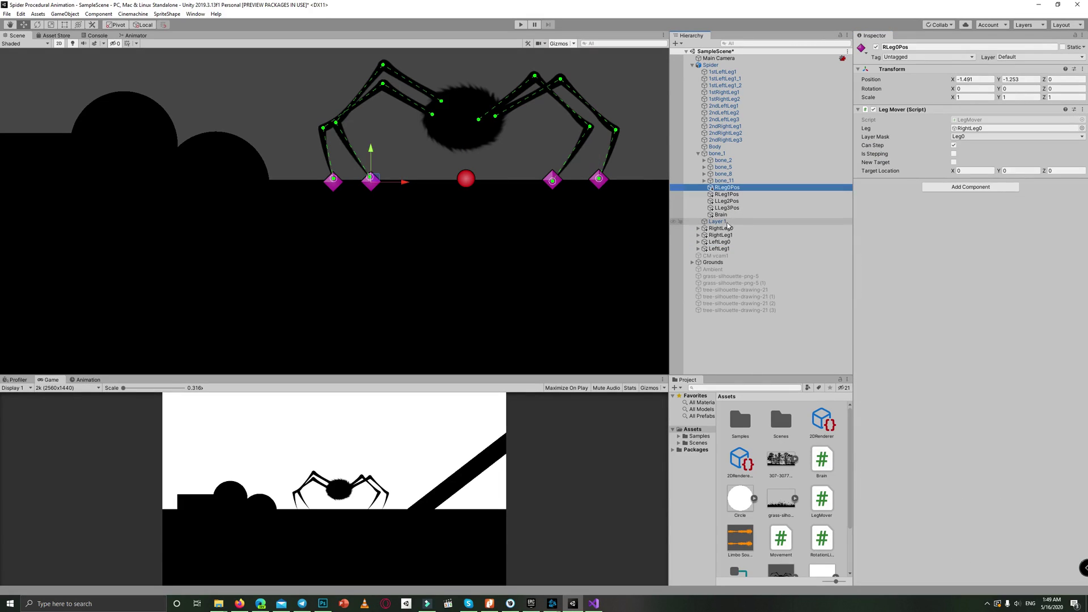
left_click(725, 215)
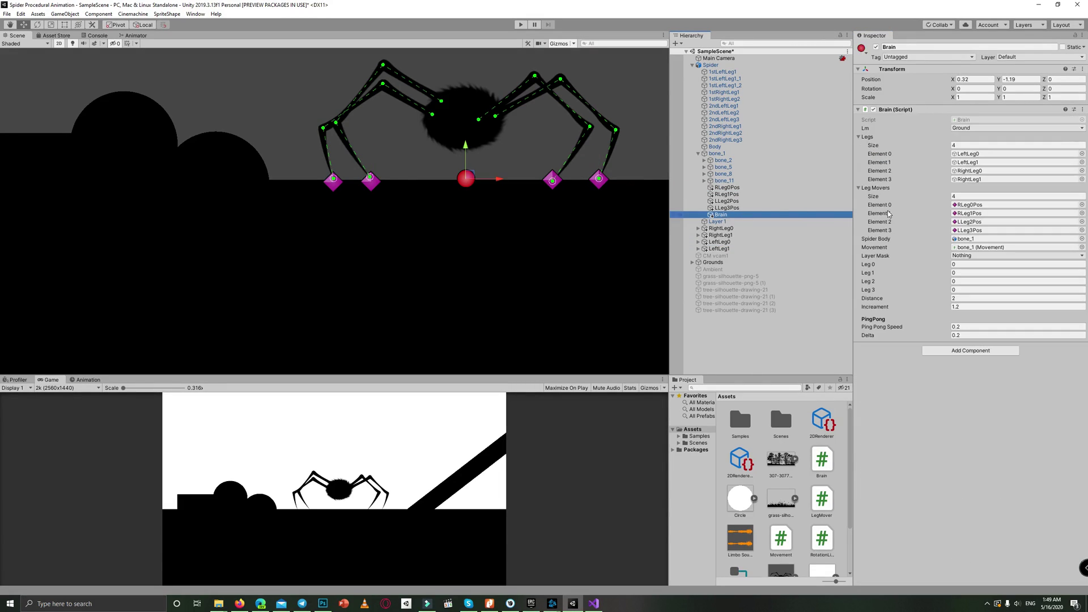
left_click(976, 205)
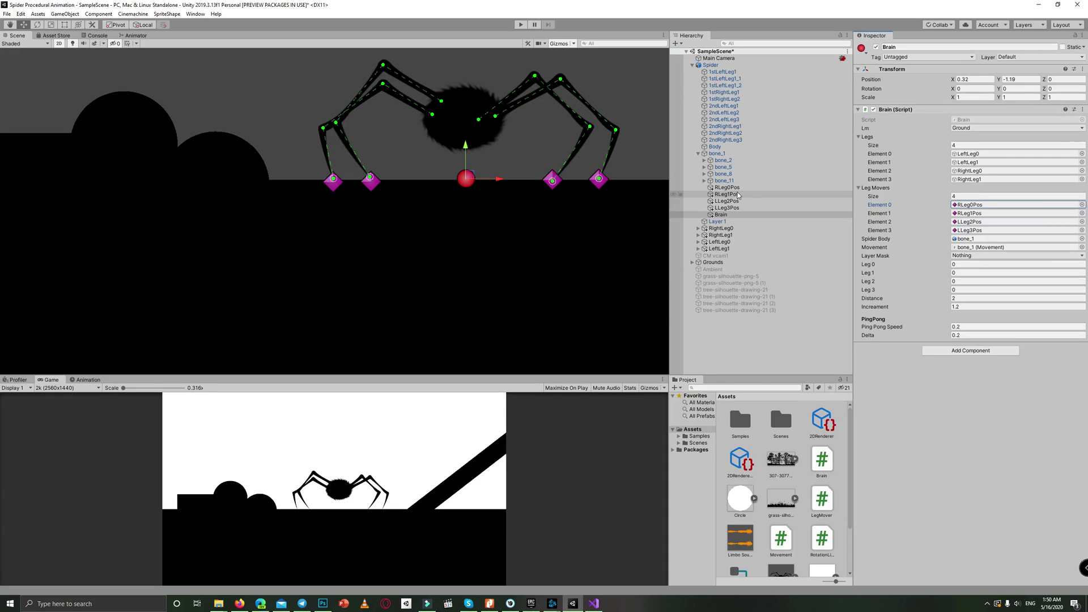
left_click(729, 188)
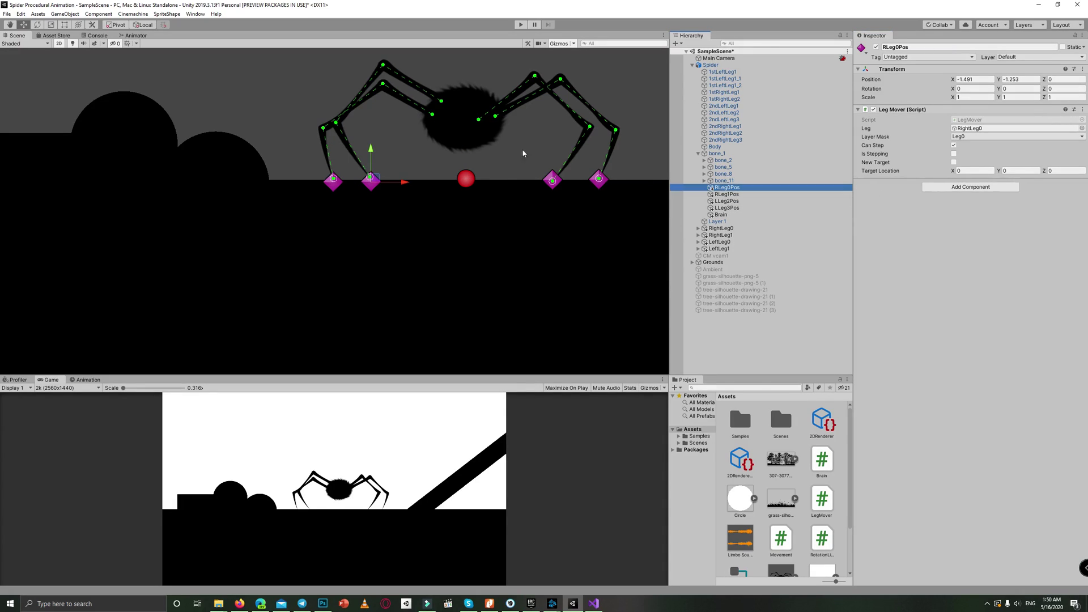
left_click(462, 140)
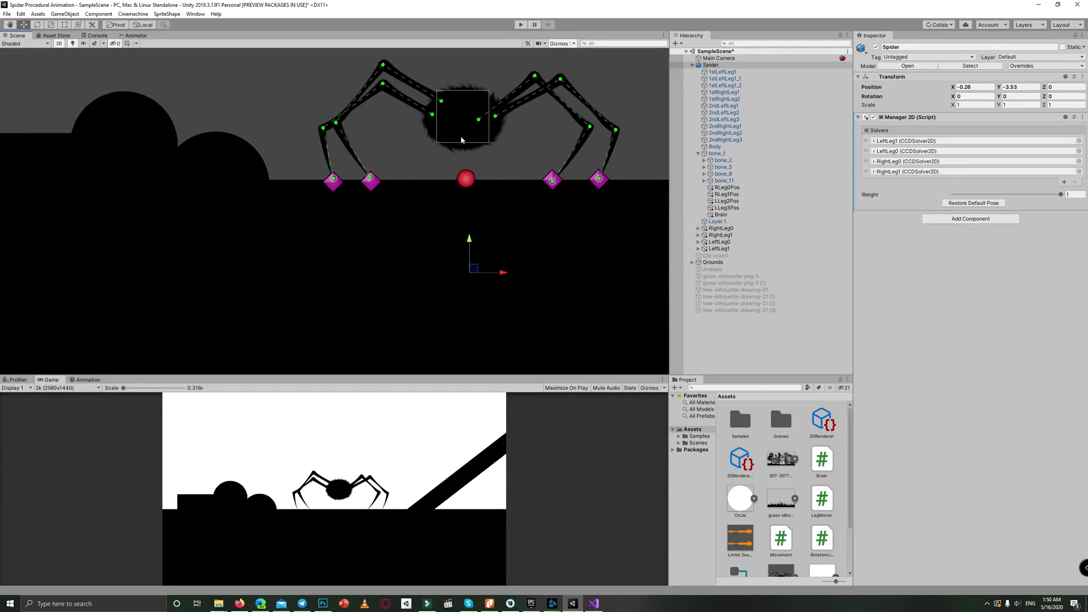
Enter Play mode and drag the spider's body bone_1 to the left.
left_click(520, 24)
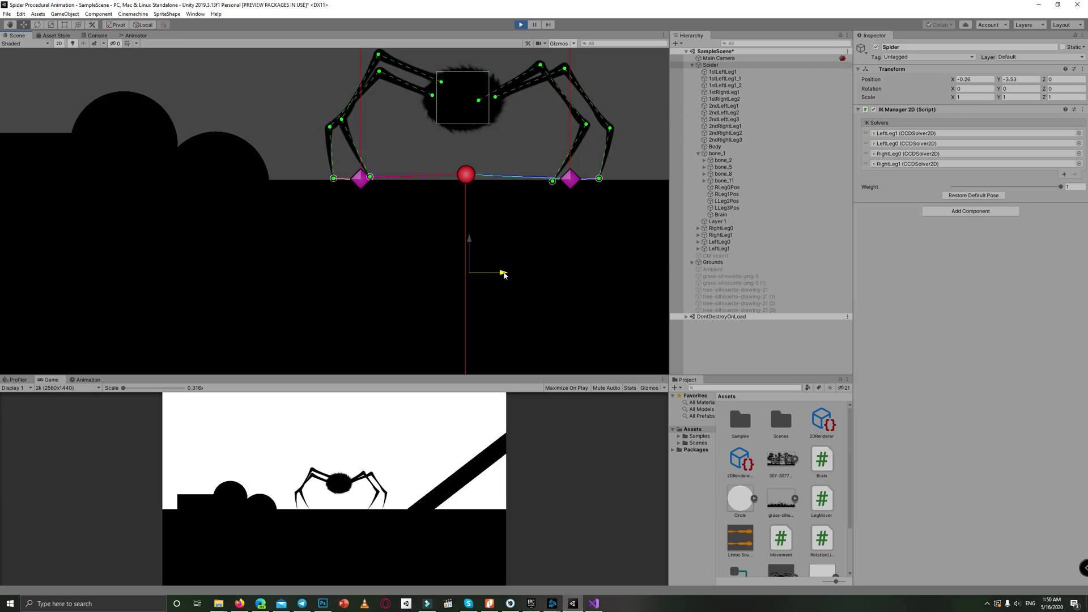
left_click(727, 146)
left_click(729, 153)
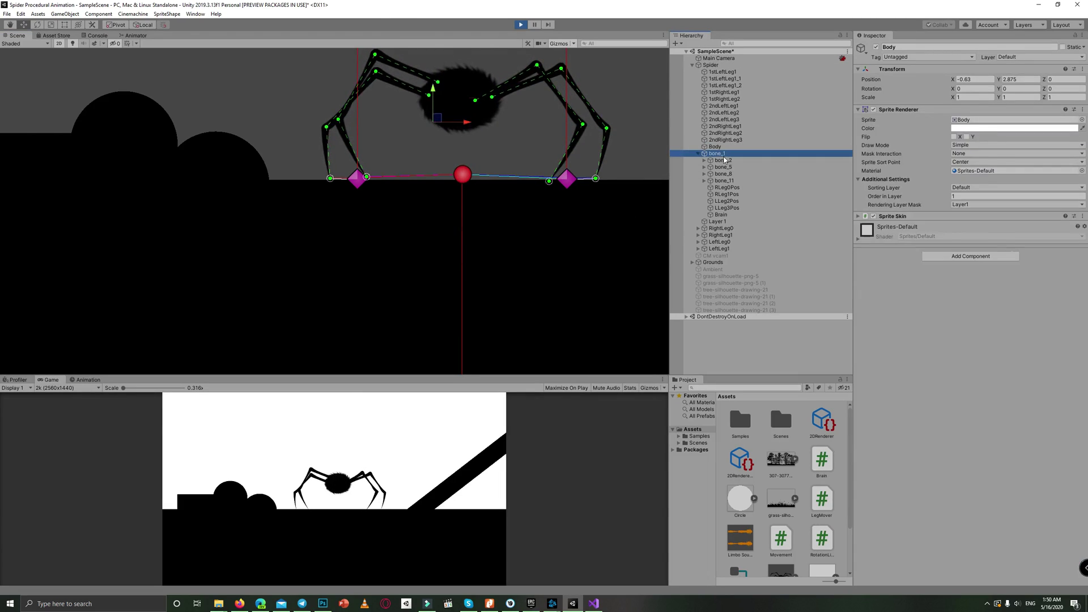
left_click_drag(479, 95, 466, 100)
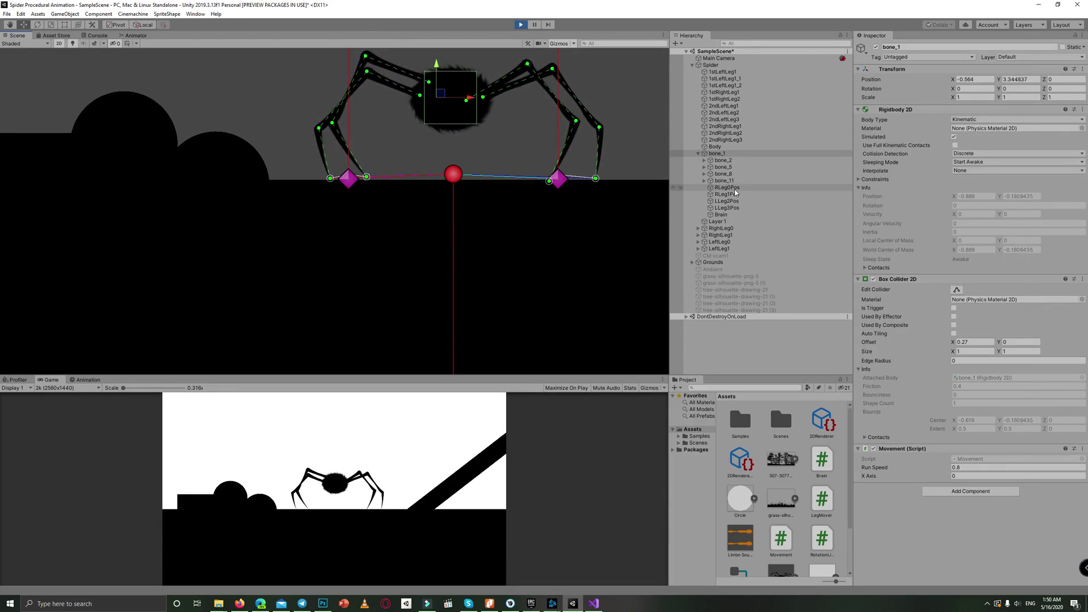
Select the RLeg0Pos leg mover and zoom the Scene view around its foot.
left_click(734, 189)
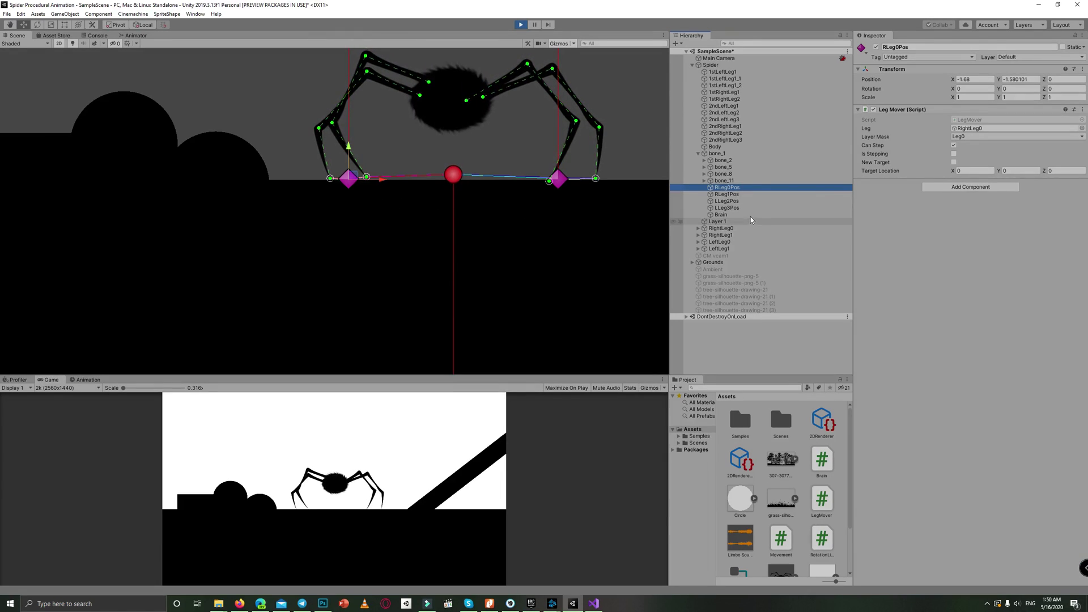
scroll(374, 182, "up", 8)
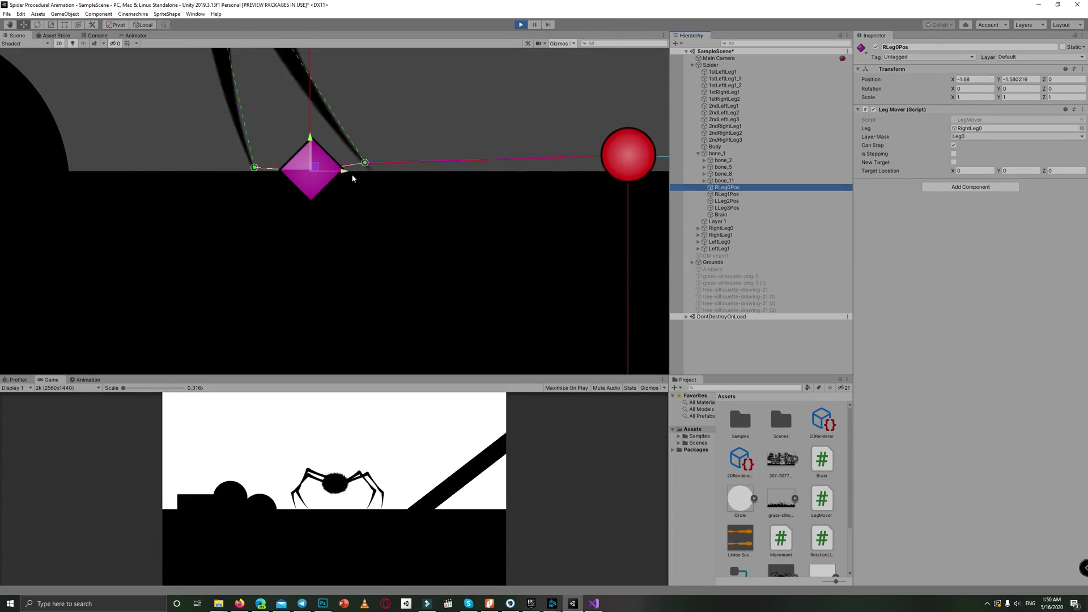
scroll(368, 192, "down", 3)
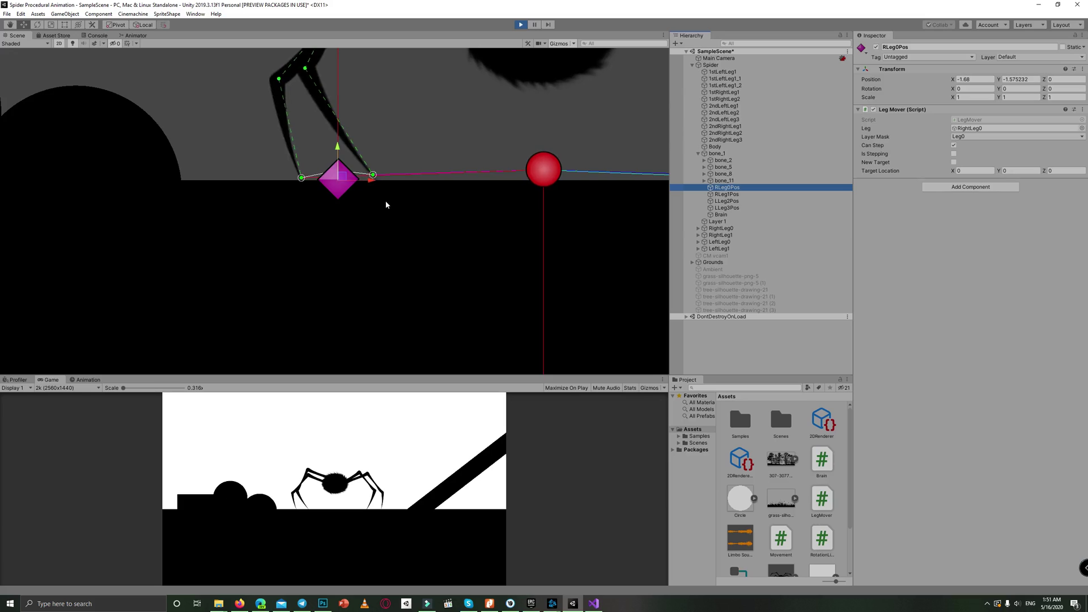
scroll(386, 205, "down", 3)
During play, select bone_1 and nudge the spider's body slightly left along X.
left_click(400, 182)
left_click(481, 94)
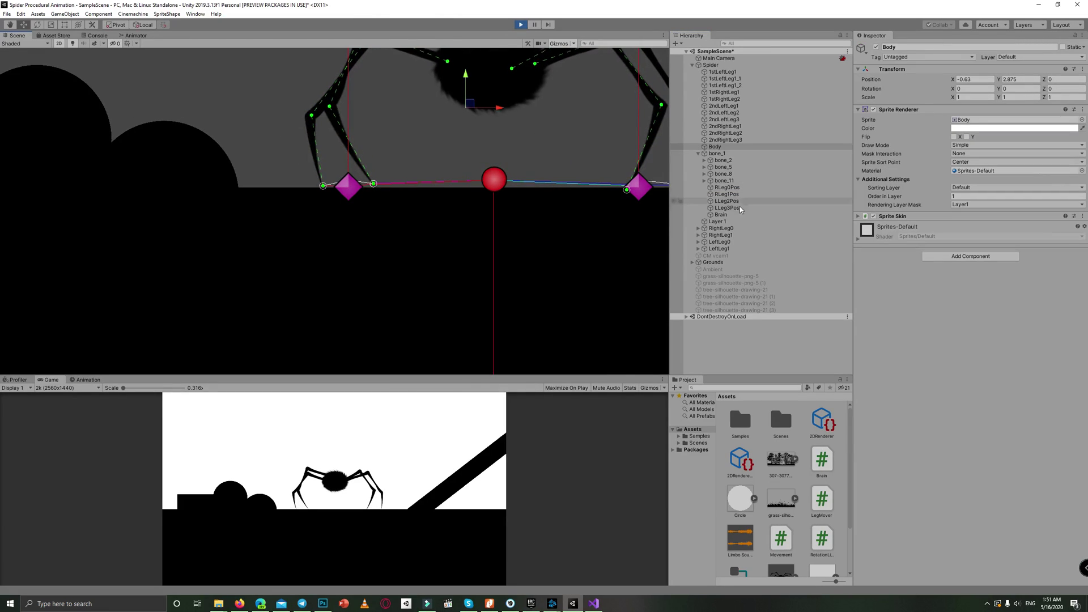
left_click(715, 156)
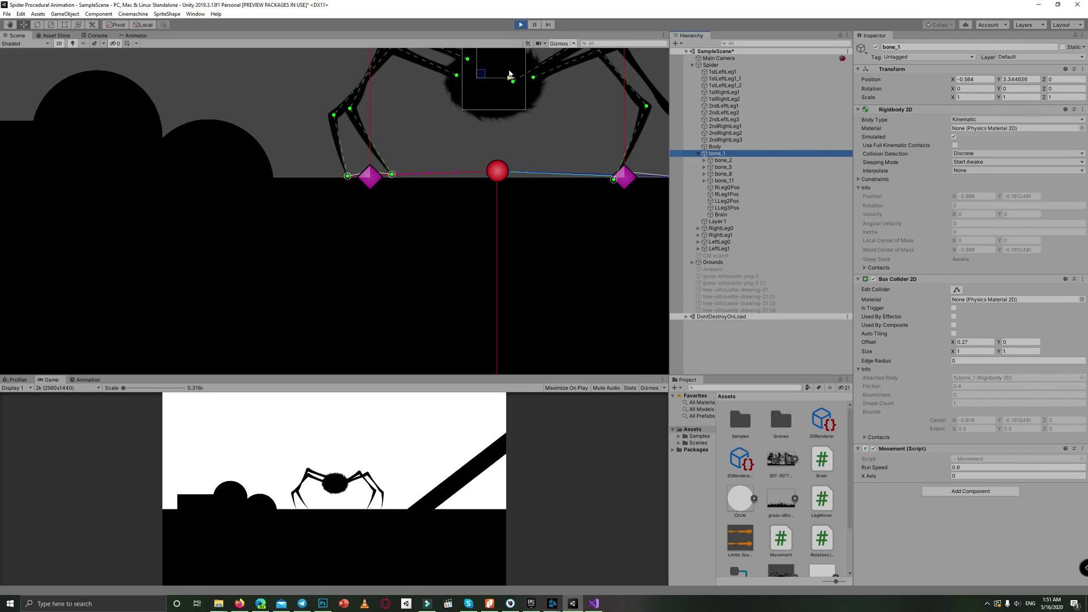
mouse_move(508, 73)
left_mouse_down()
mouse_move(432, 78)
mouse_move(541, 81)
mouse_move(430, 81)
mouse_move(563, 82)
mouse_move(370, 74)
mouse_move(520, 74)
left_mouse_up()
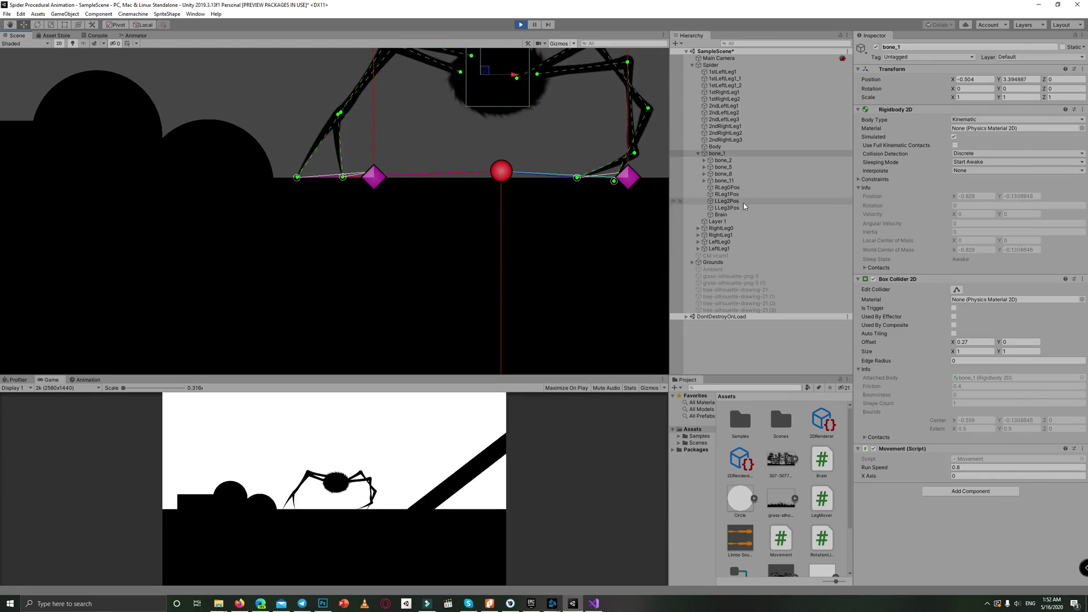
Select RLeg0Pos to view its Leg Mover script, then zoom out the Scene view.
left_click(728, 187)
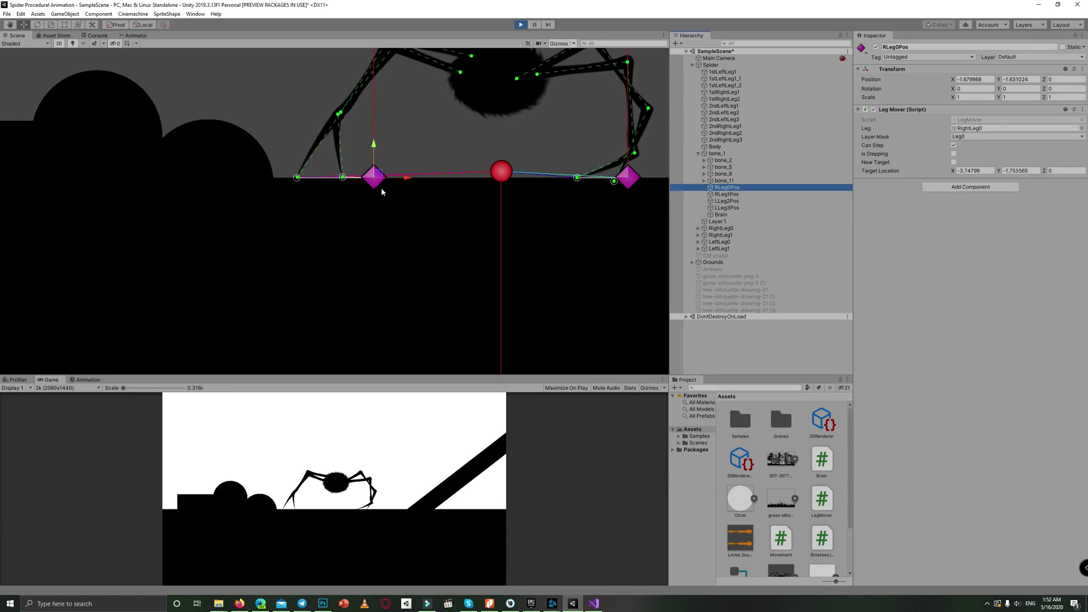
scroll(381, 181, "down", 4)
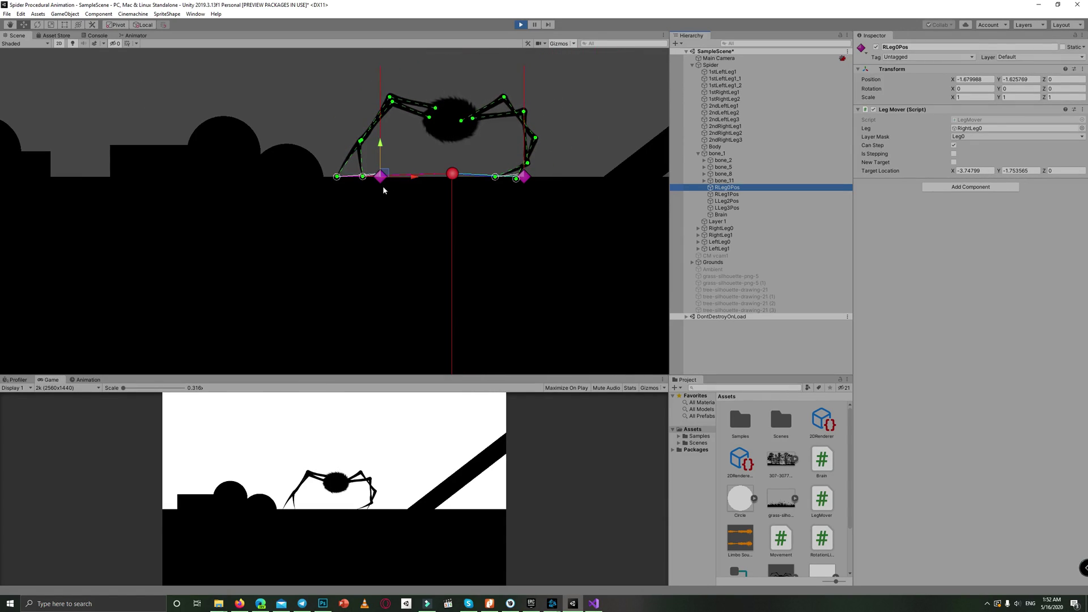
scroll(385, 129, "down", 1)
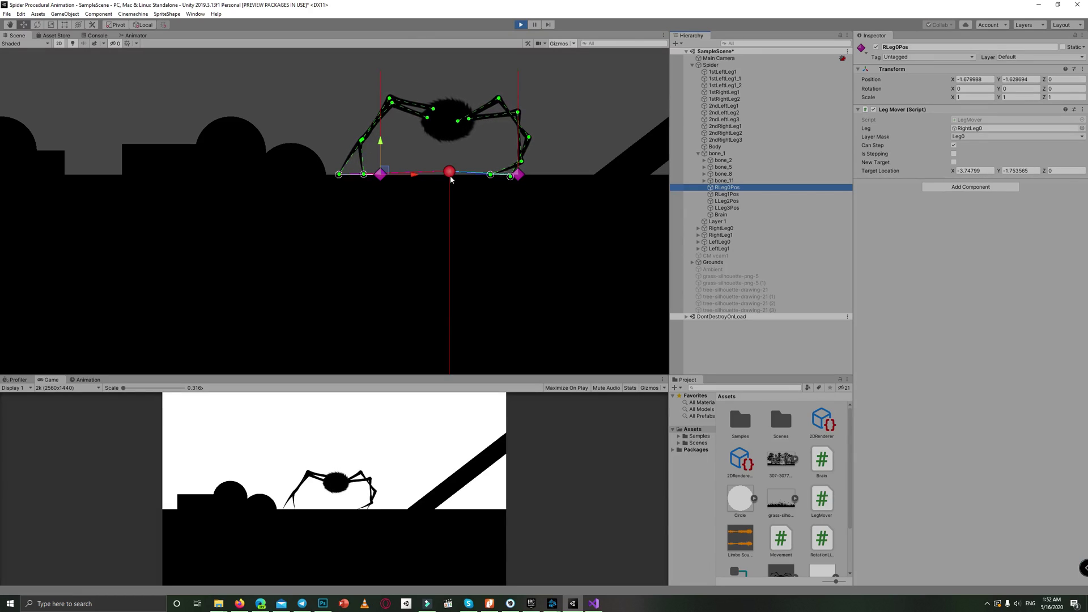
Drag bone_1 left in three moves so the legs step, then play the game maximized.
left_click(446, 130)
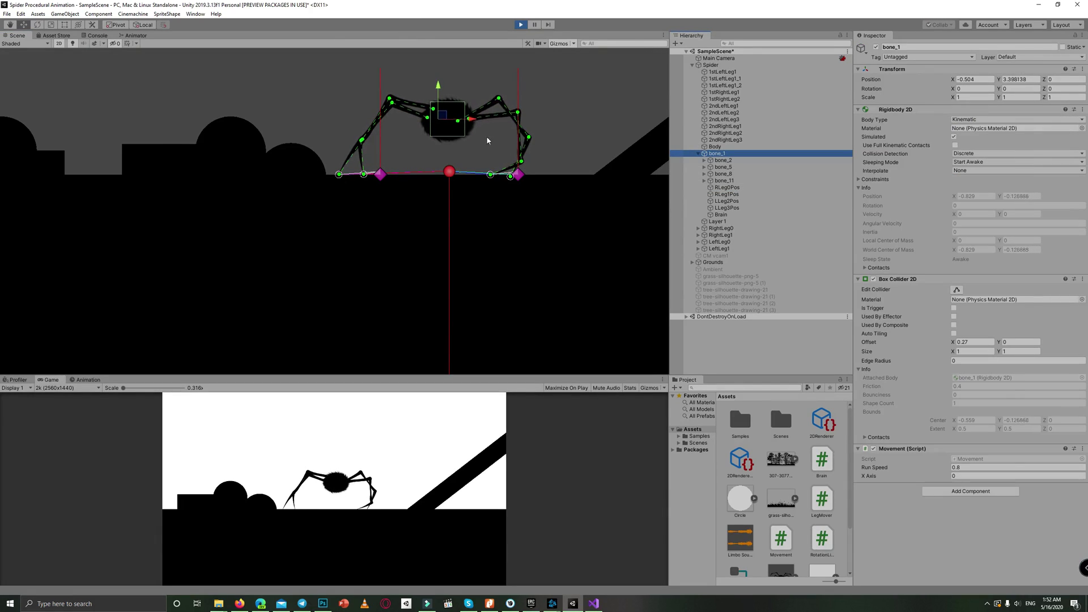
left_click_drag(475, 124, 423, 121)
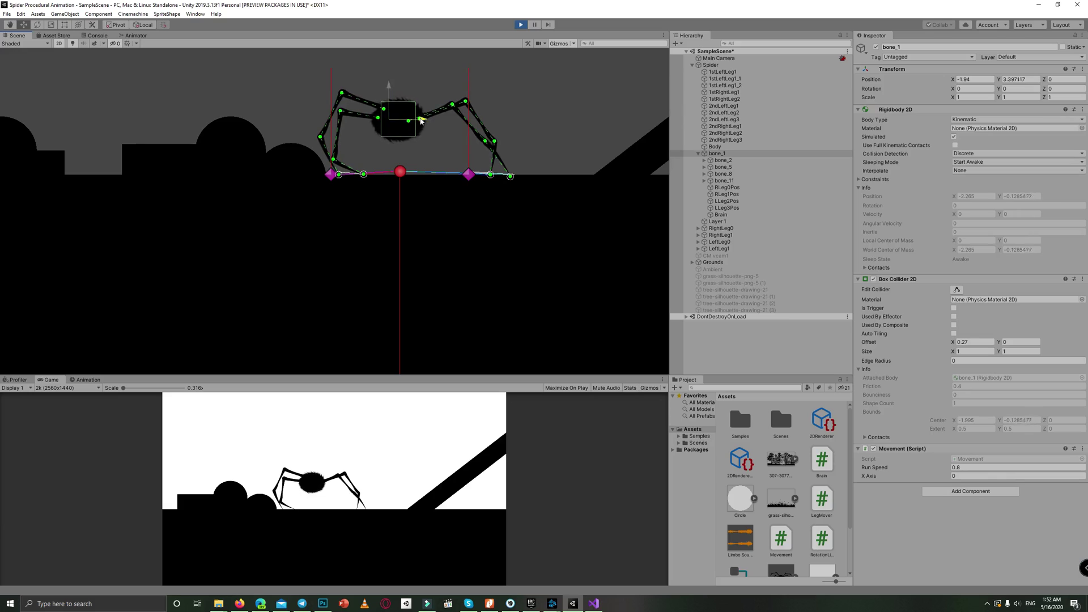
left_click_drag(420, 120, 409, 120)
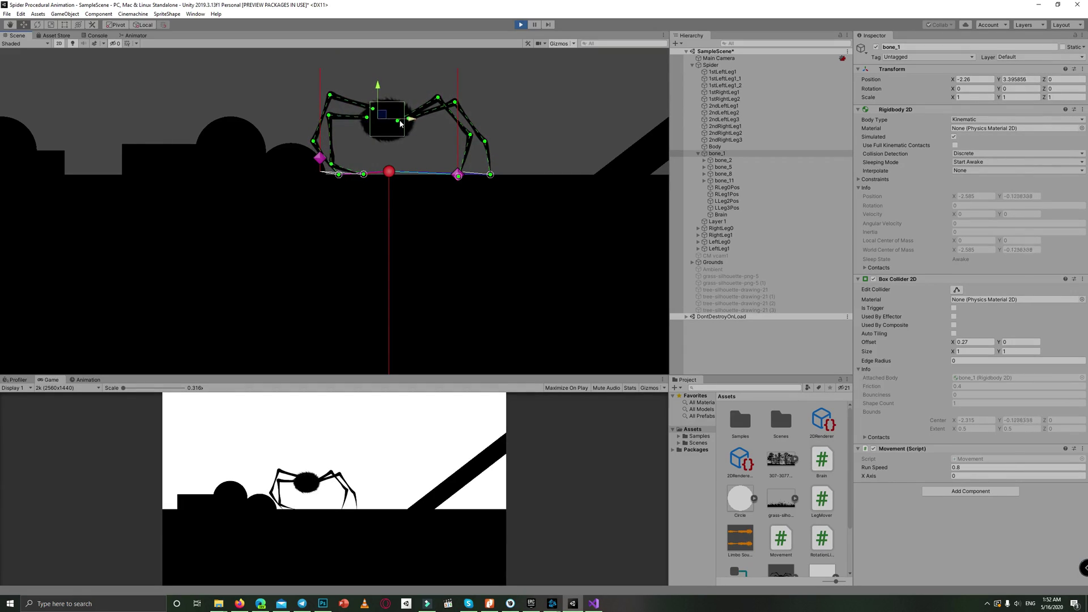
left_click_drag(409, 126, 397, 125)
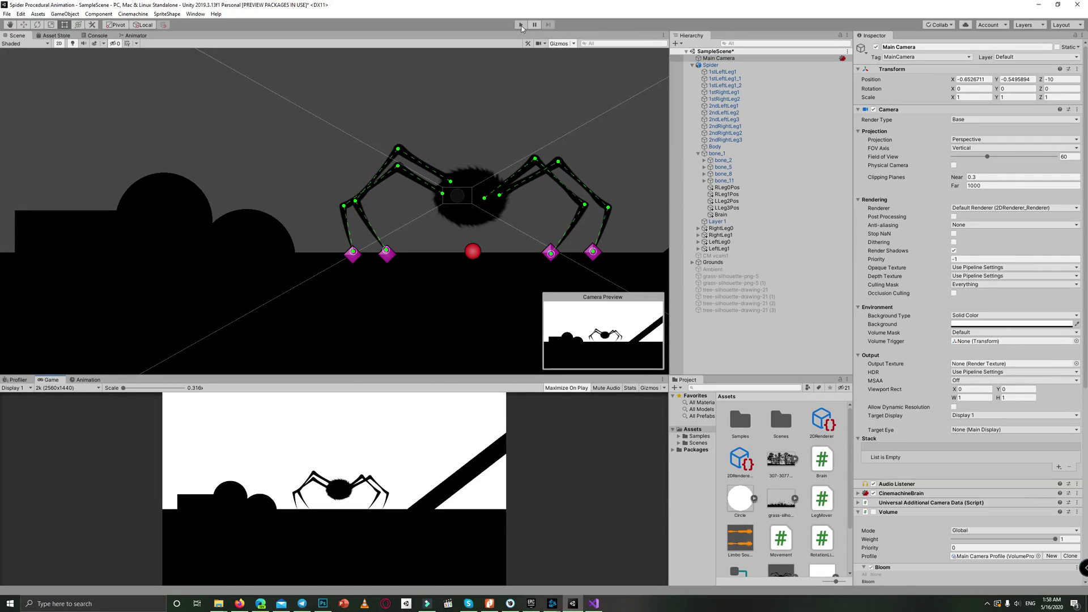
left_click(520, 25)
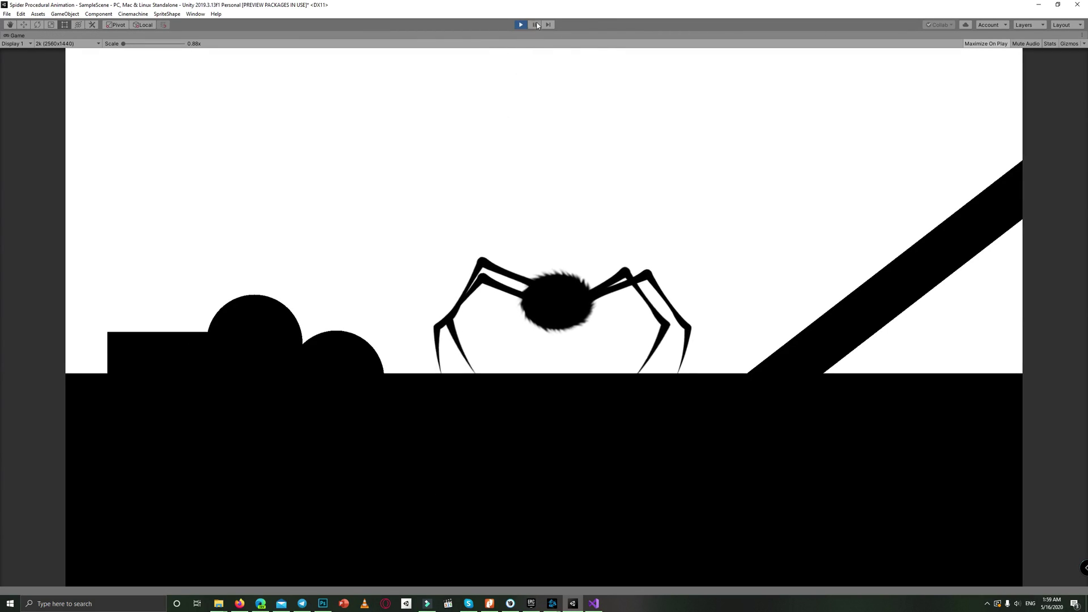
Pause to restore the editor layout, resume play, and inspect bone_1's Movement script.
key("ctrl+shift+p")
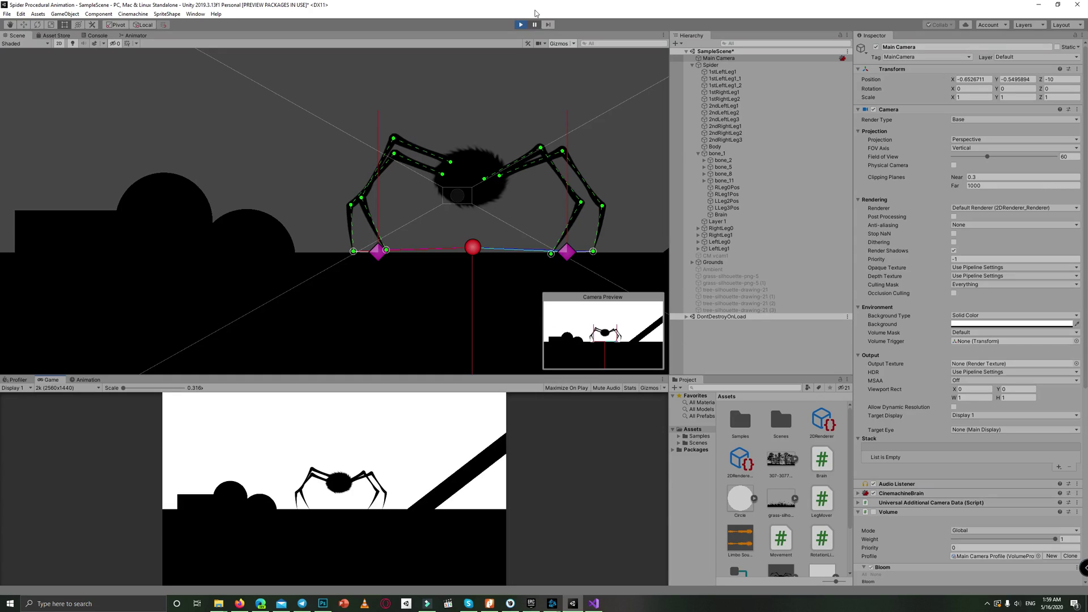
left_click(535, 24)
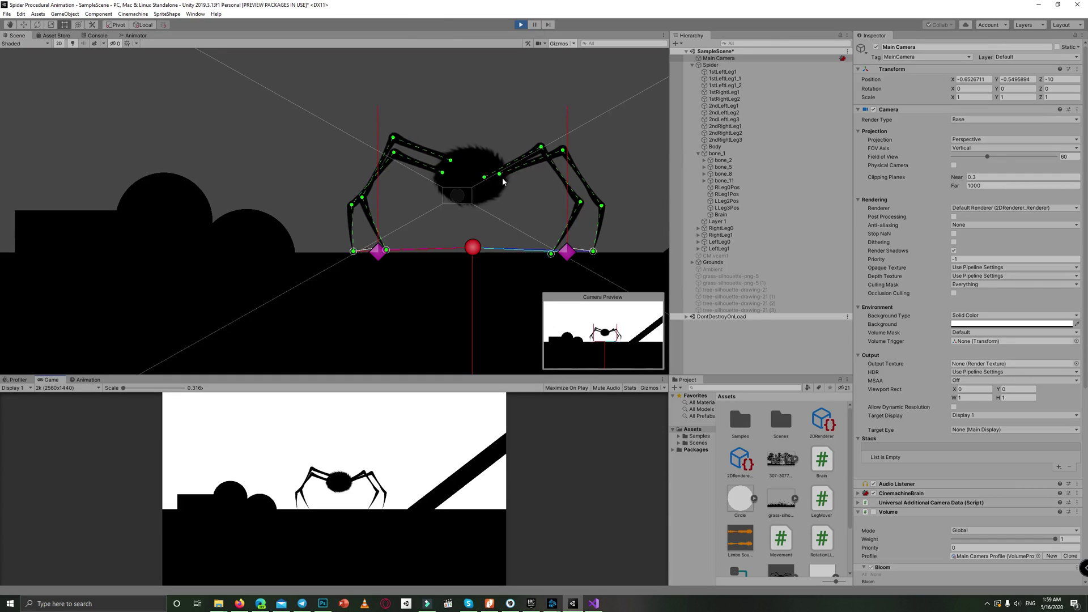
left_click(720, 154)
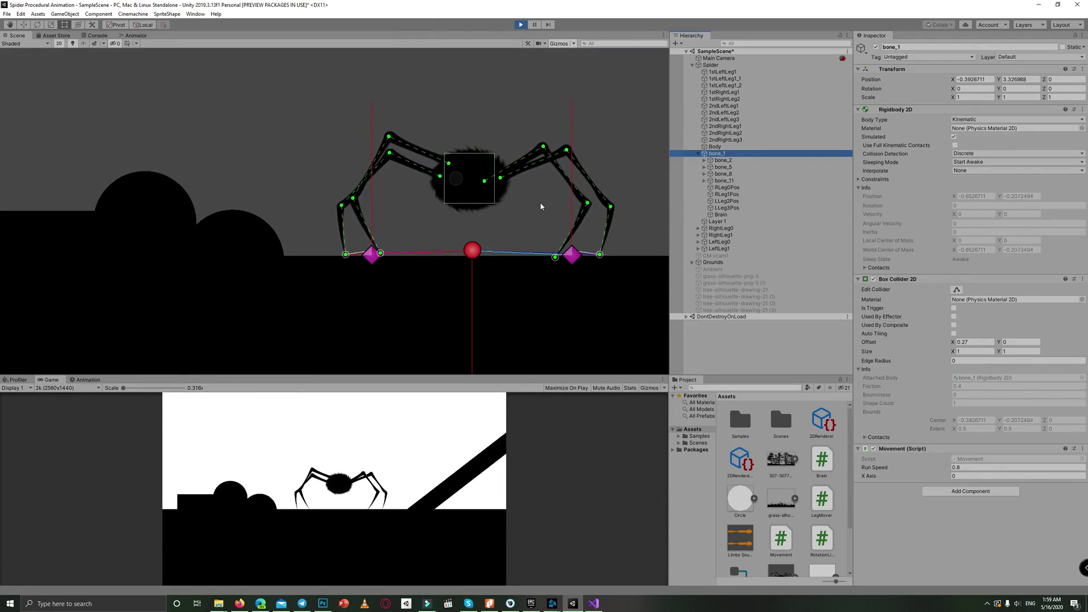
scroll(540, 206, "down", 1)
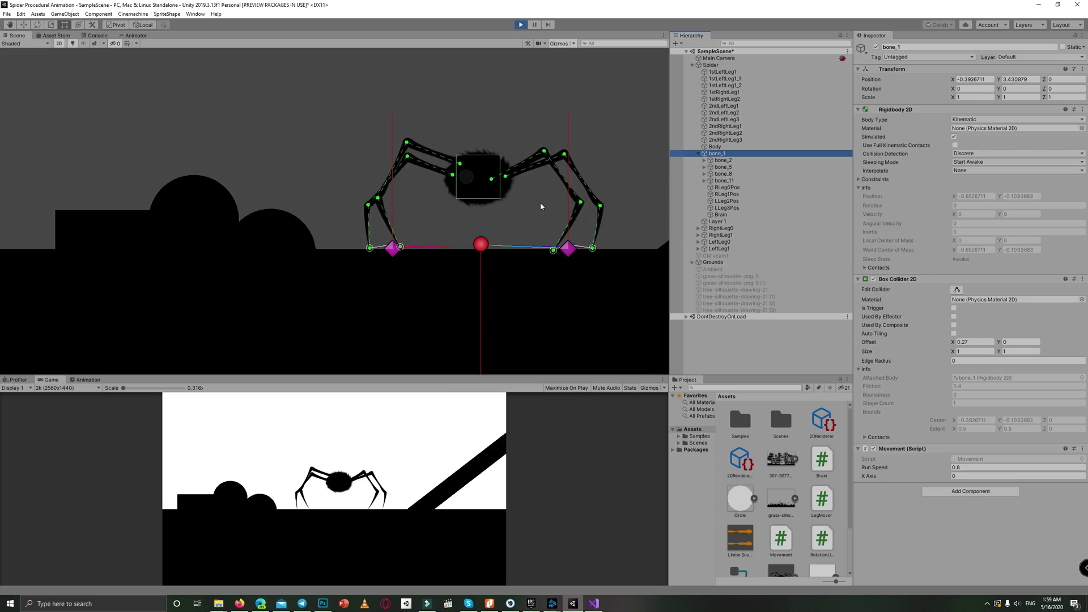
Activate the six grass and tree silhouette objects, then select the Main Camera.
left_click(741, 277)
left_click(743, 308, "shift")
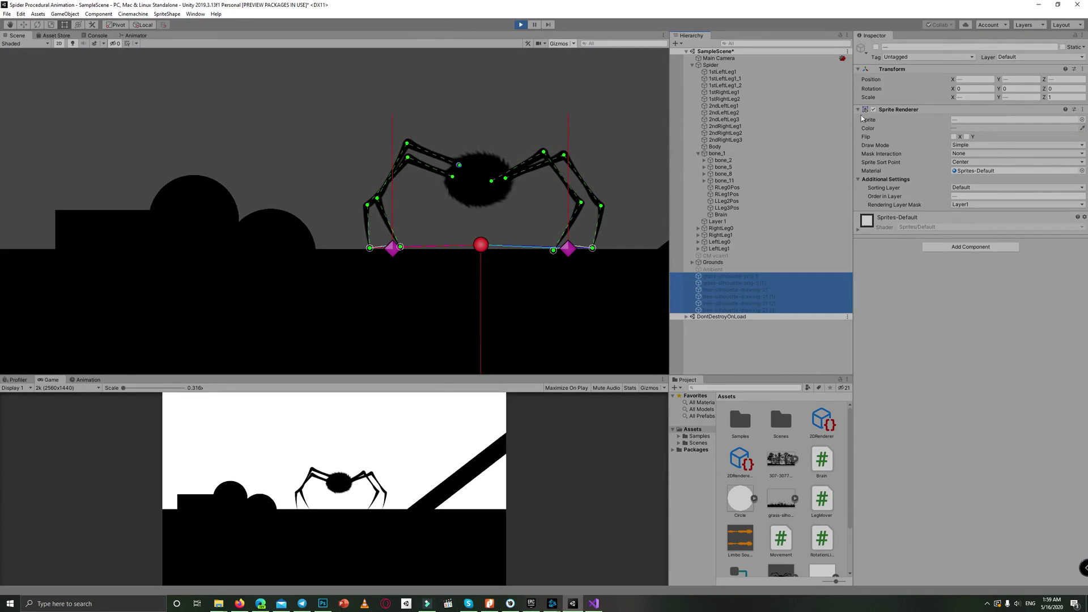
left_click(876, 48)
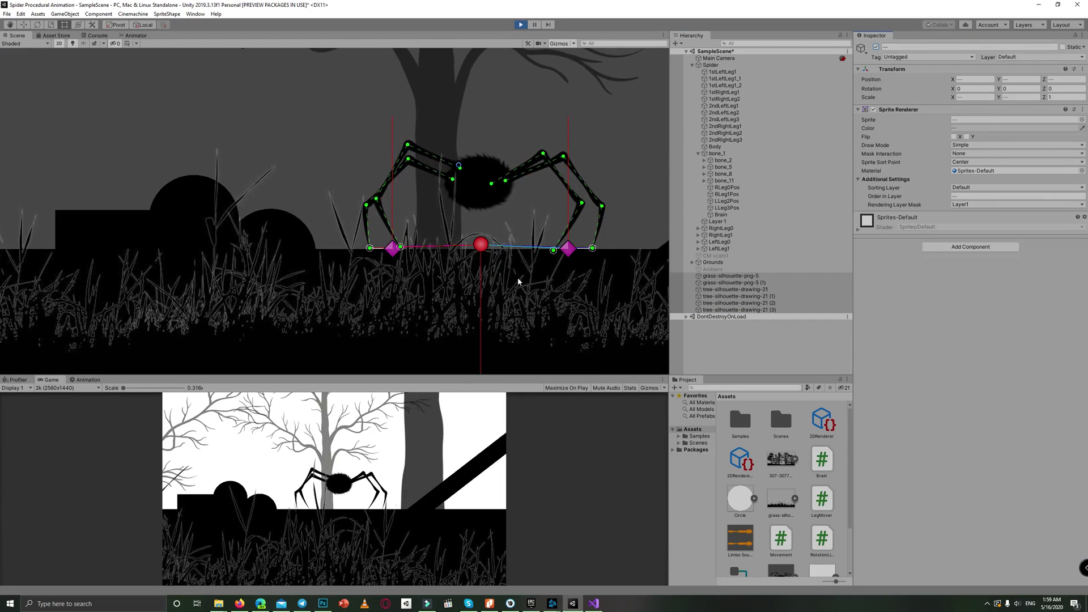
scroll(518, 278, "down", 1)
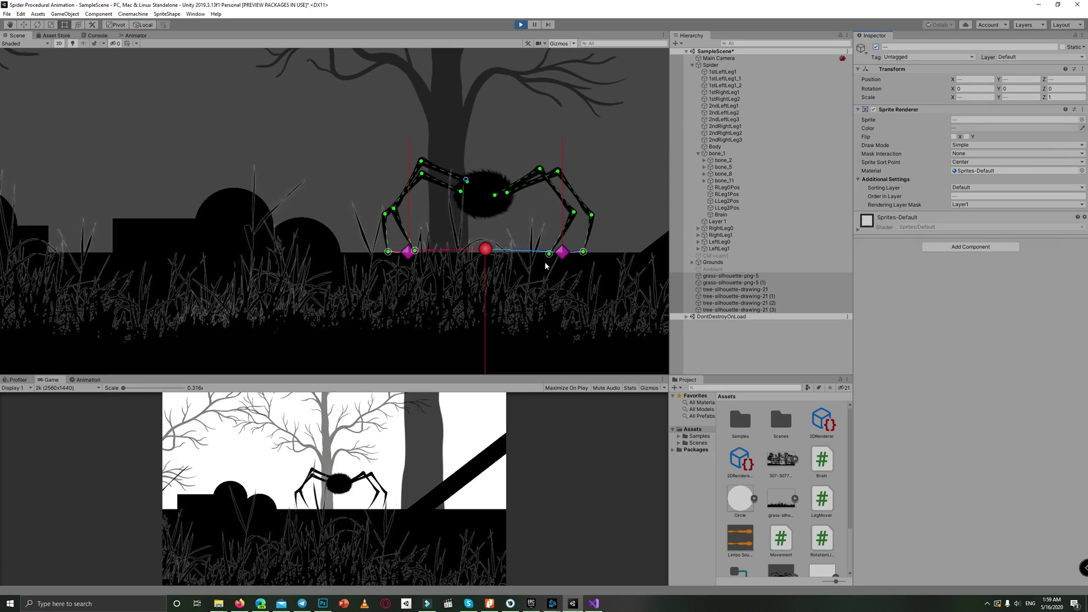
left_click(724, 65)
left_click(729, 58)
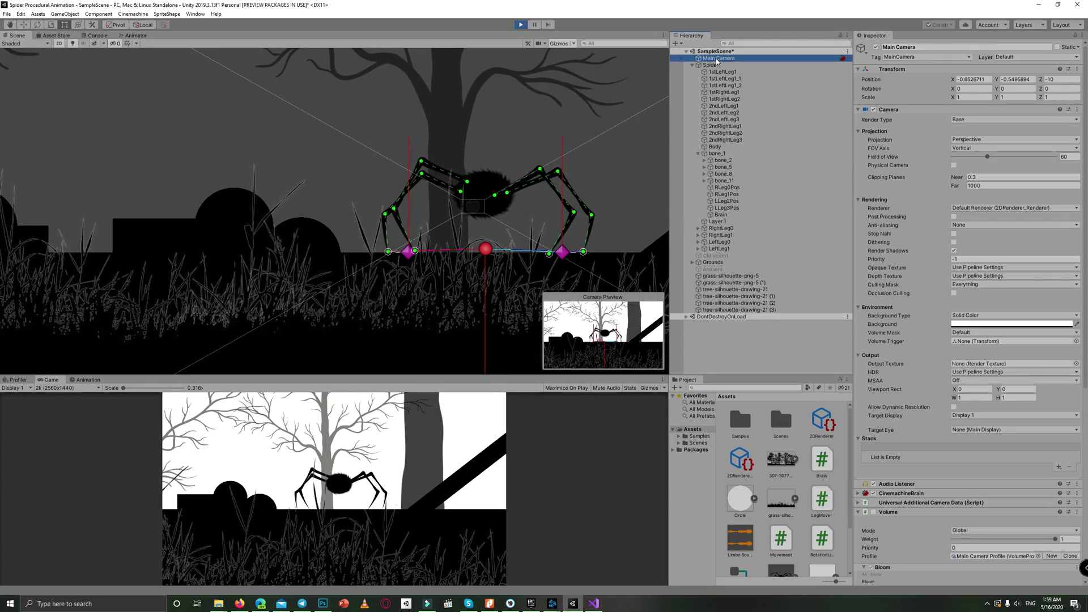
Activate CM vcam1 so the Cinemachine camera follows the spider.
left_click(728, 255)
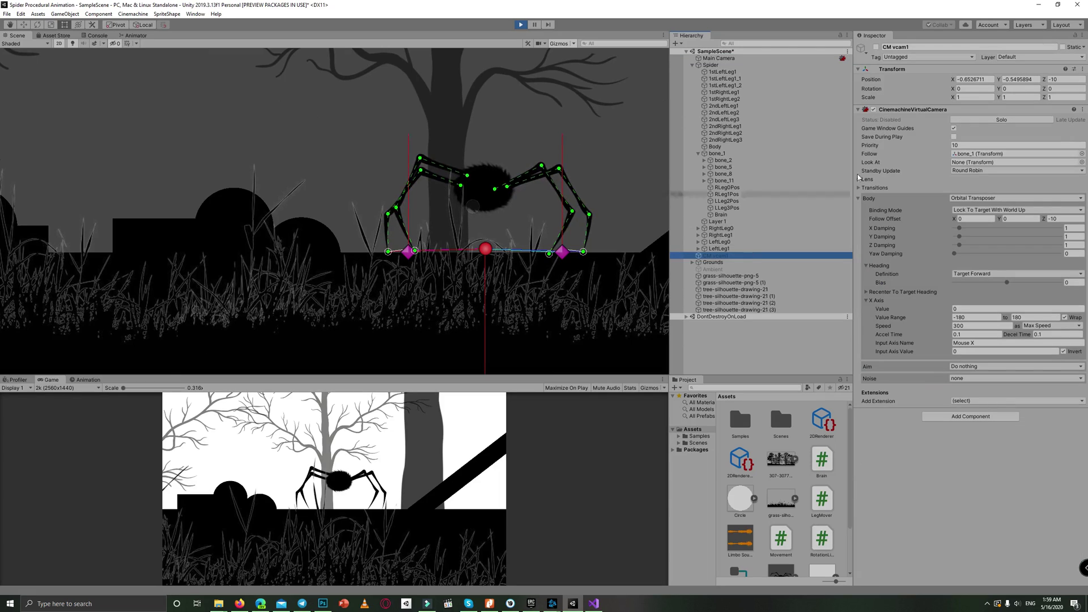
left_click(876, 47)
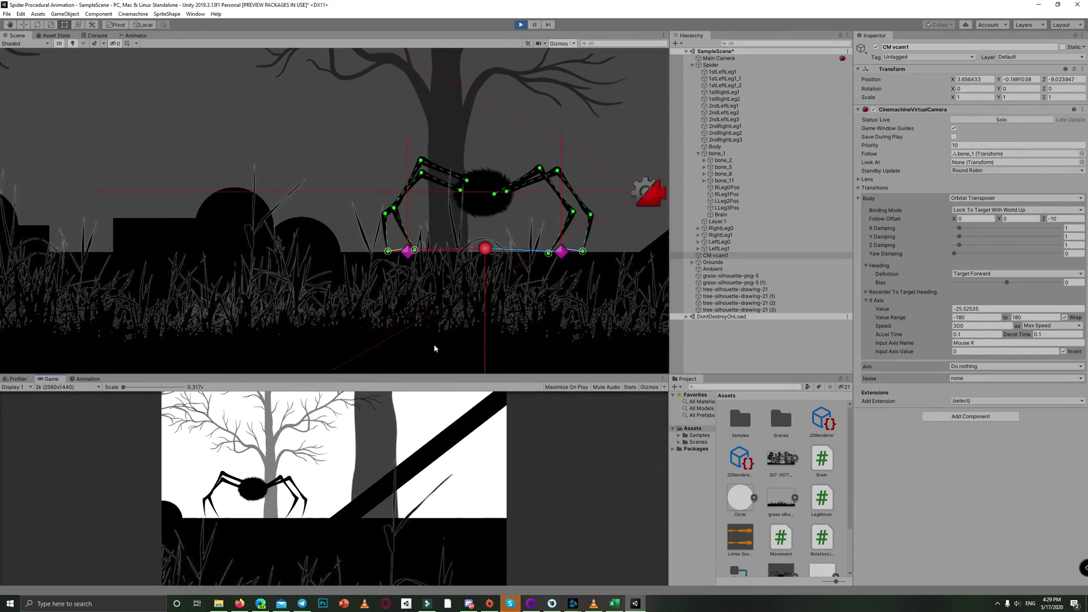
Review the Main Camera's Volume profile with Bloom, Film Grain, Motion Blur, Tonemapping and Vignette.
left_click(716, 58)
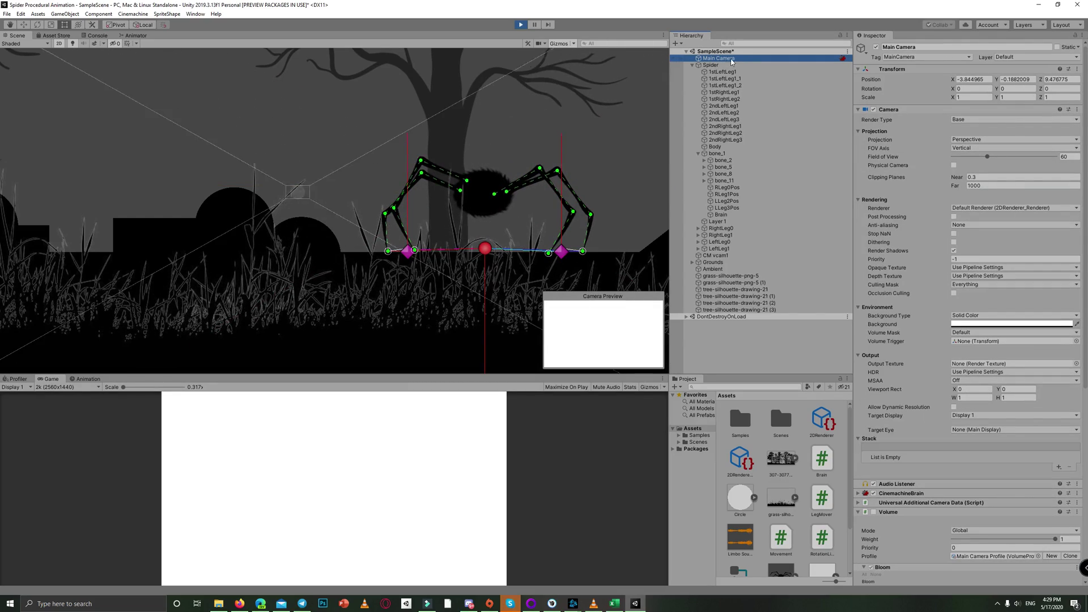
scroll(928, 392, "down", 5)
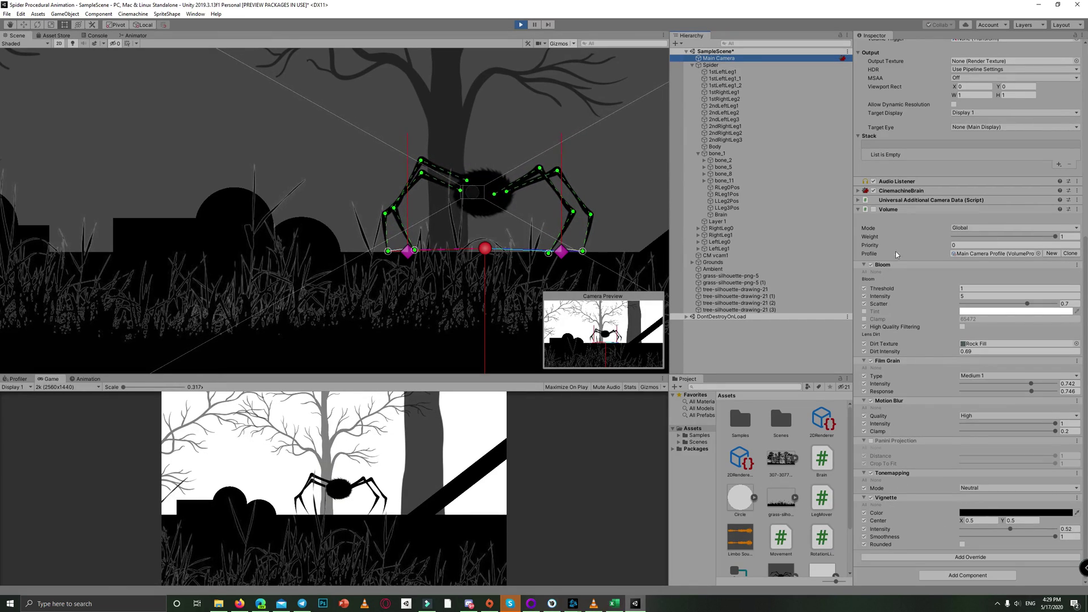
scroll(898, 246, "up", 5)
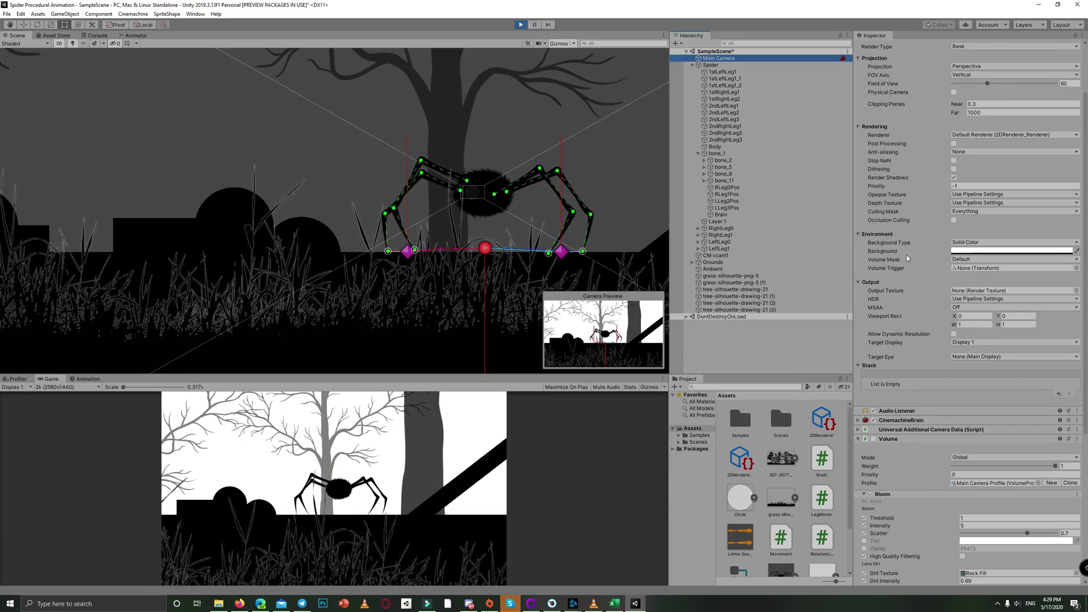
scroll(905, 256, "up", 2)
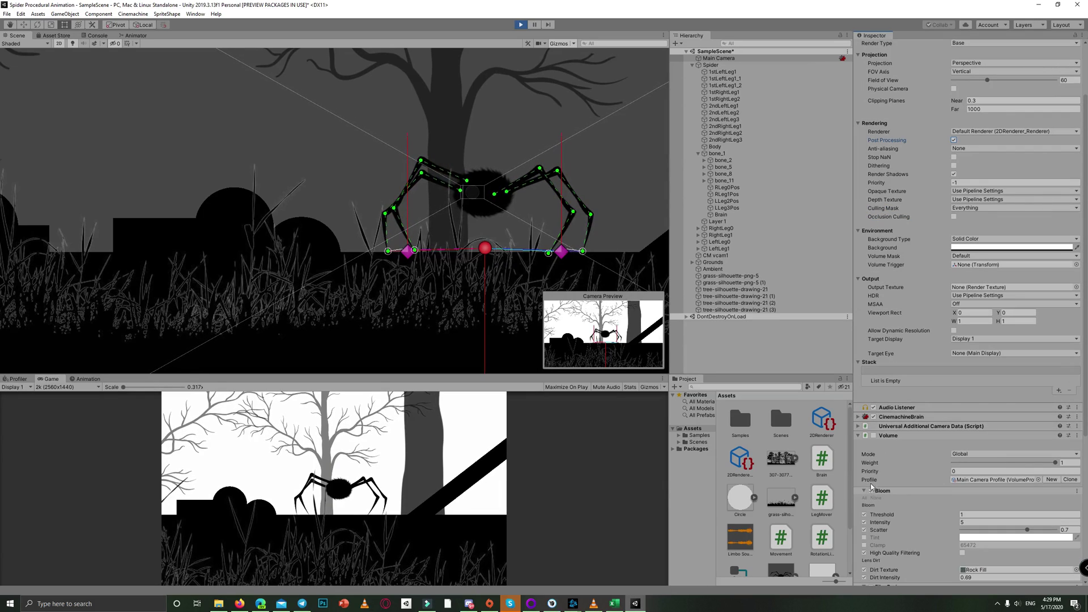
Enable Post Processing in the Main Camera's Rendering settings.
left_click(873, 435)
scroll(884, 453, "down", 3)
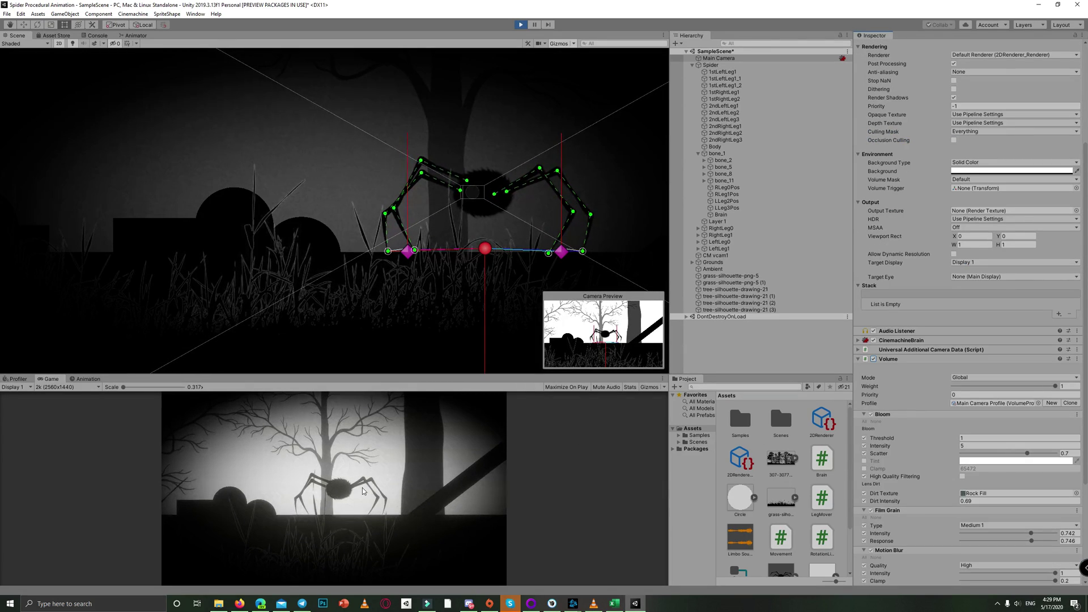